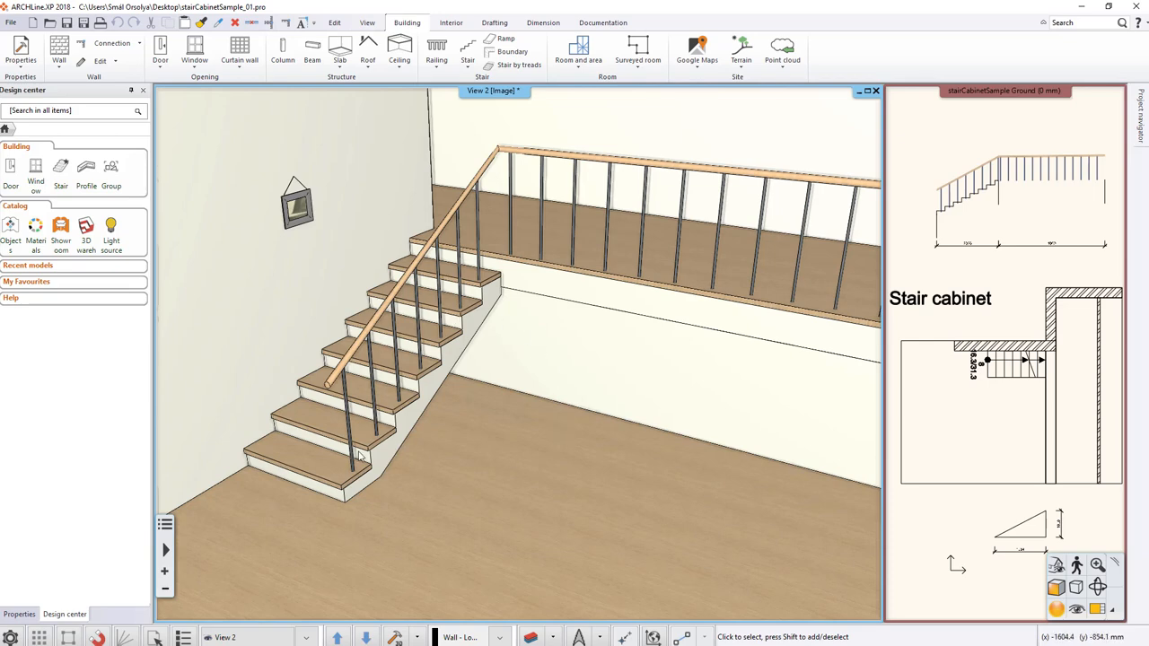
Step: Start a new cabinet and try the custom shape "Sloped furniture left" for it
middle_click_drag(544, 411, 415, 410)
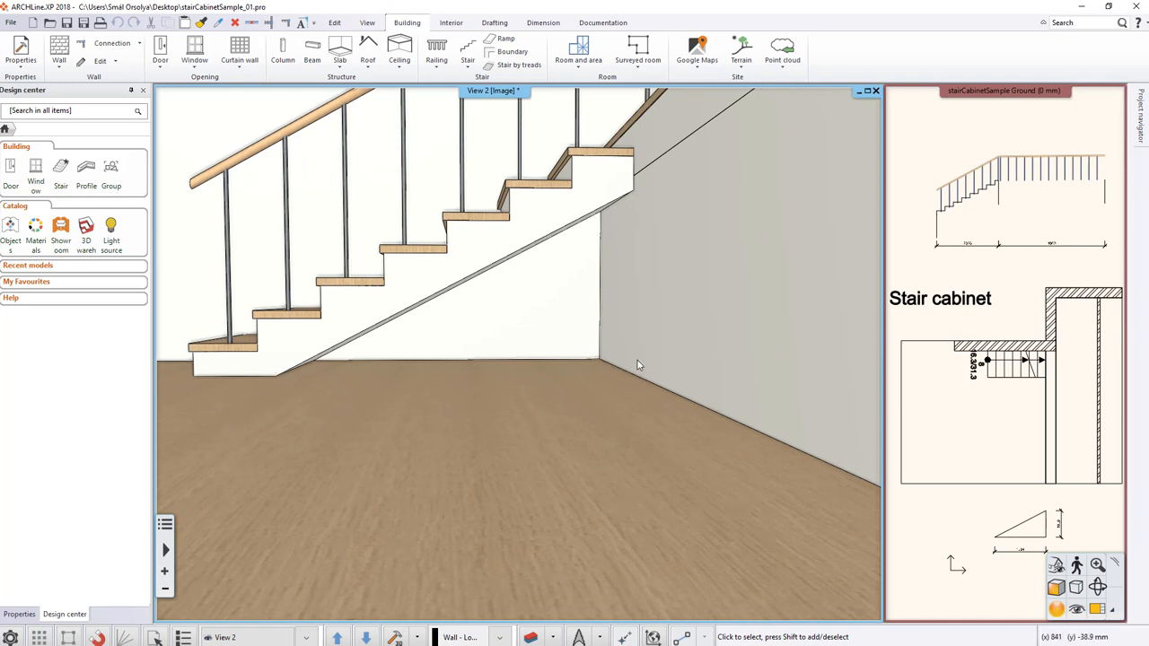
middle_click_drag(462, 300, 545, 346)
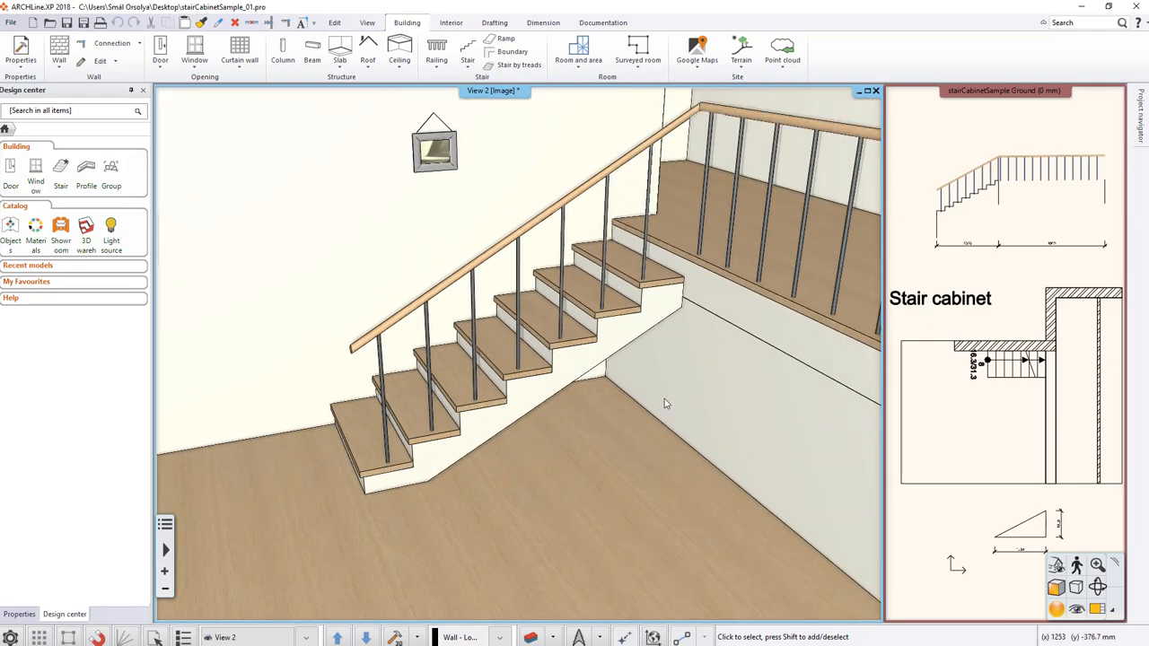
left_click(450, 23)
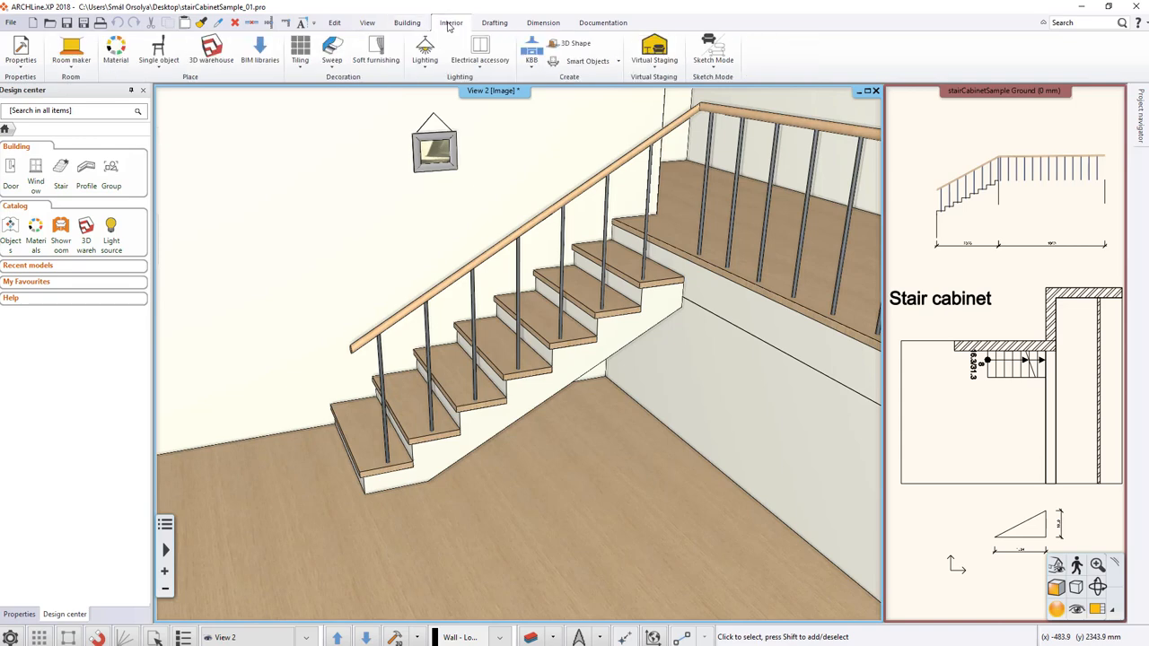
left_click(531, 54)
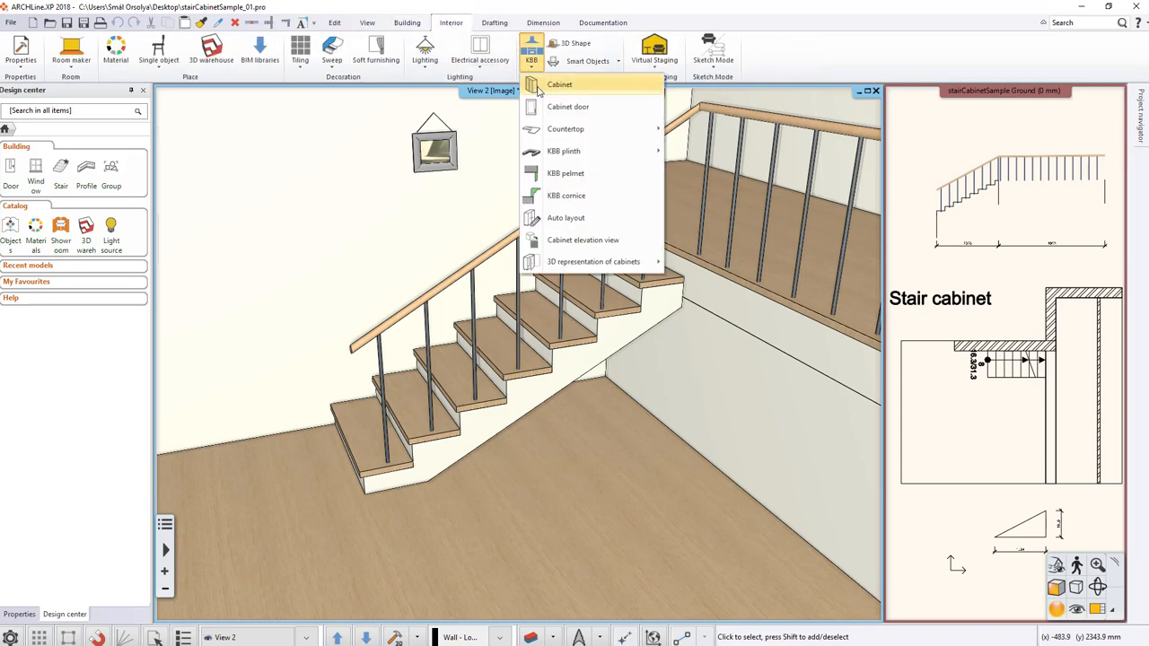
left_click(561, 85)
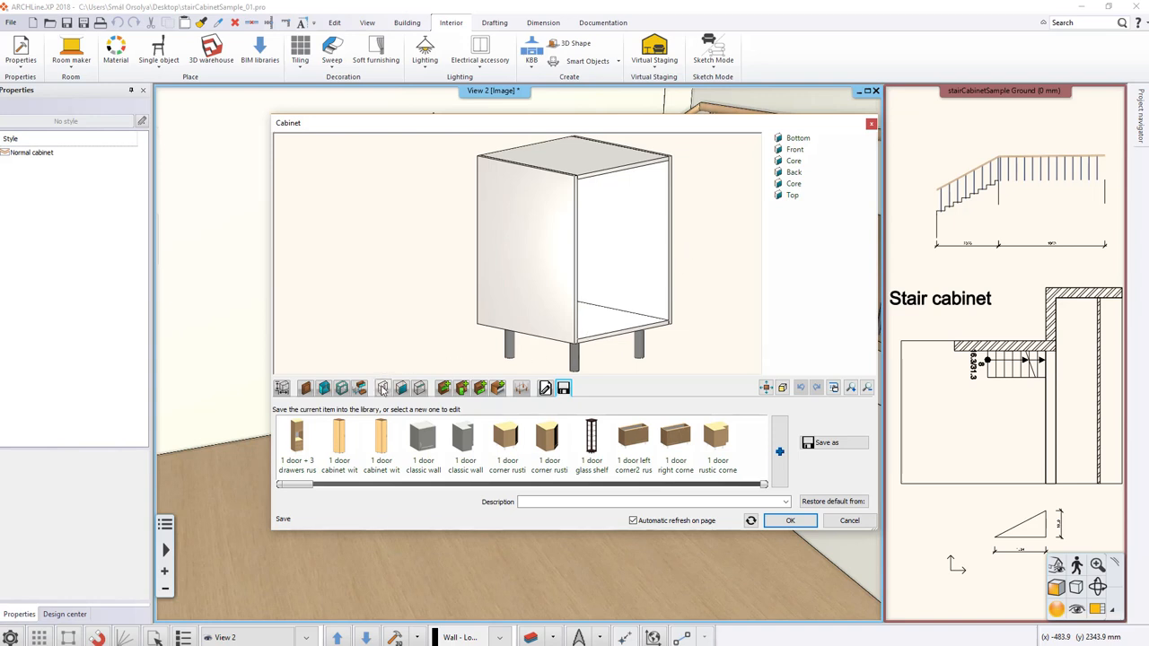
left_click(382, 387)
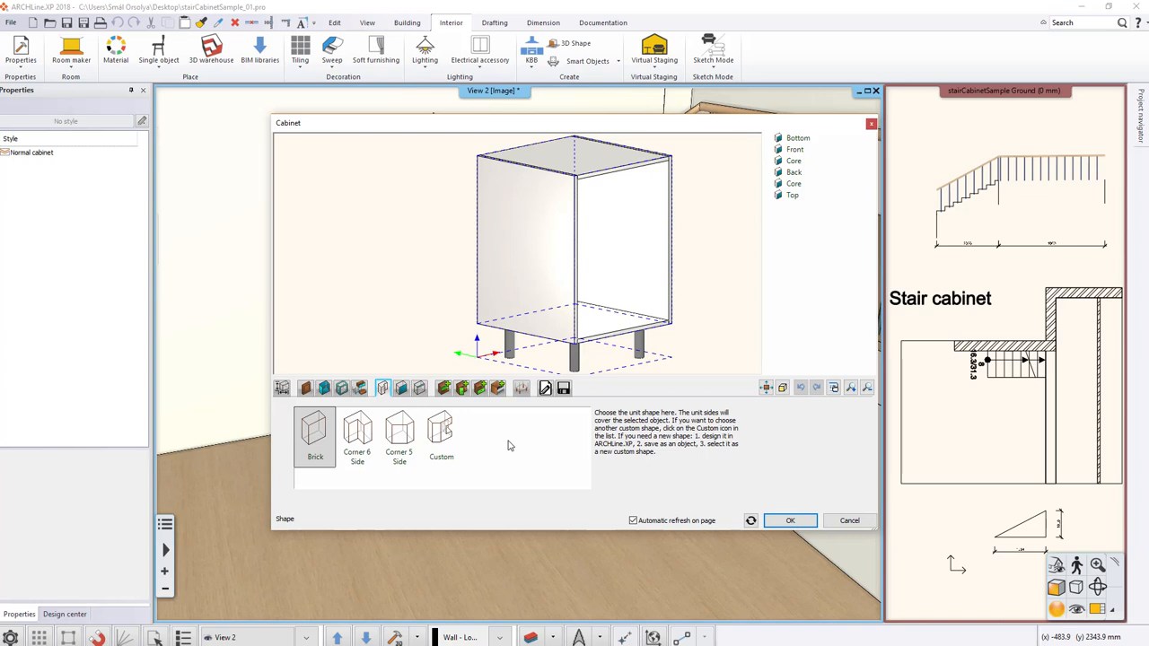
left_click(438, 433)
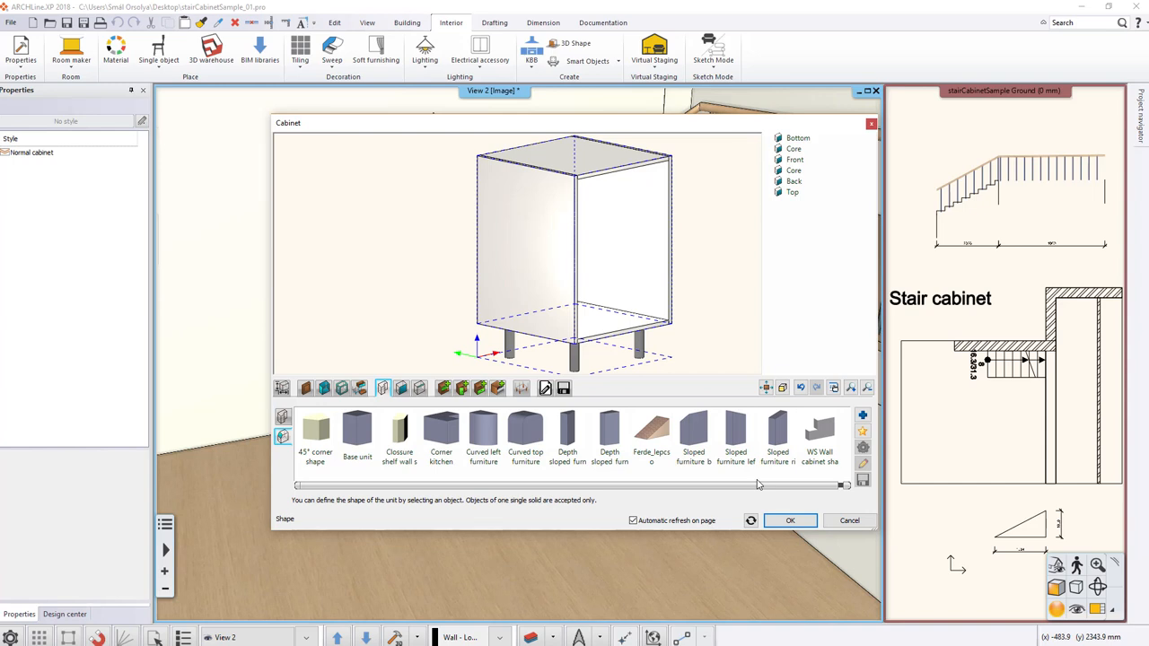
left_click(733, 437)
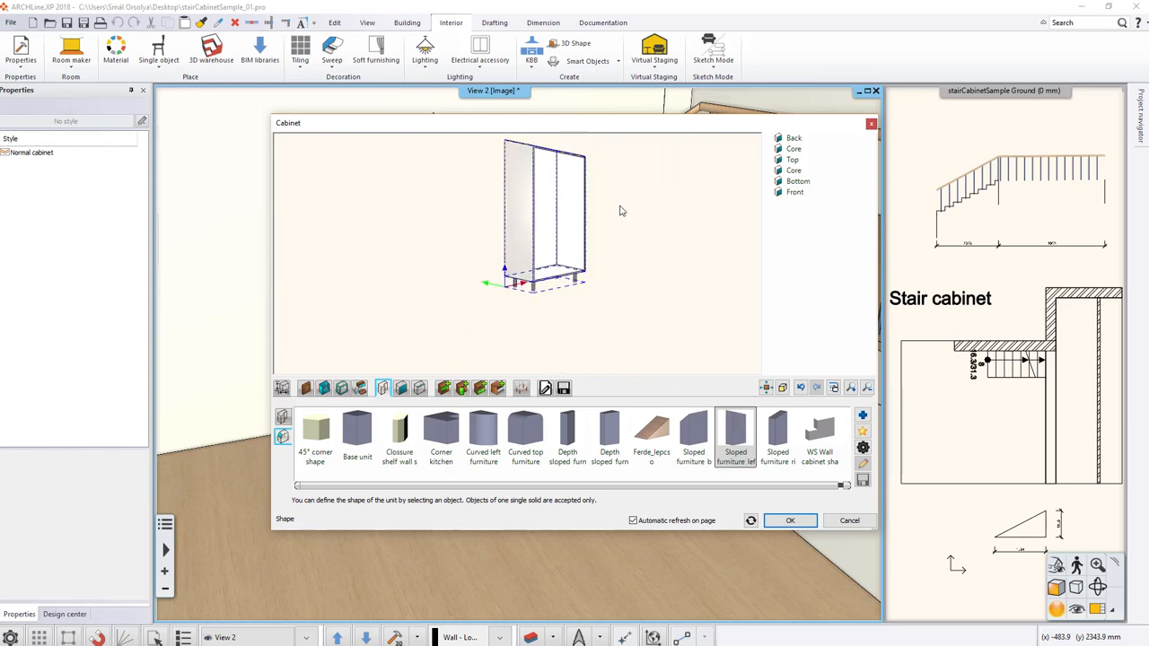
middle_click_drag(620, 211, 604, 245)
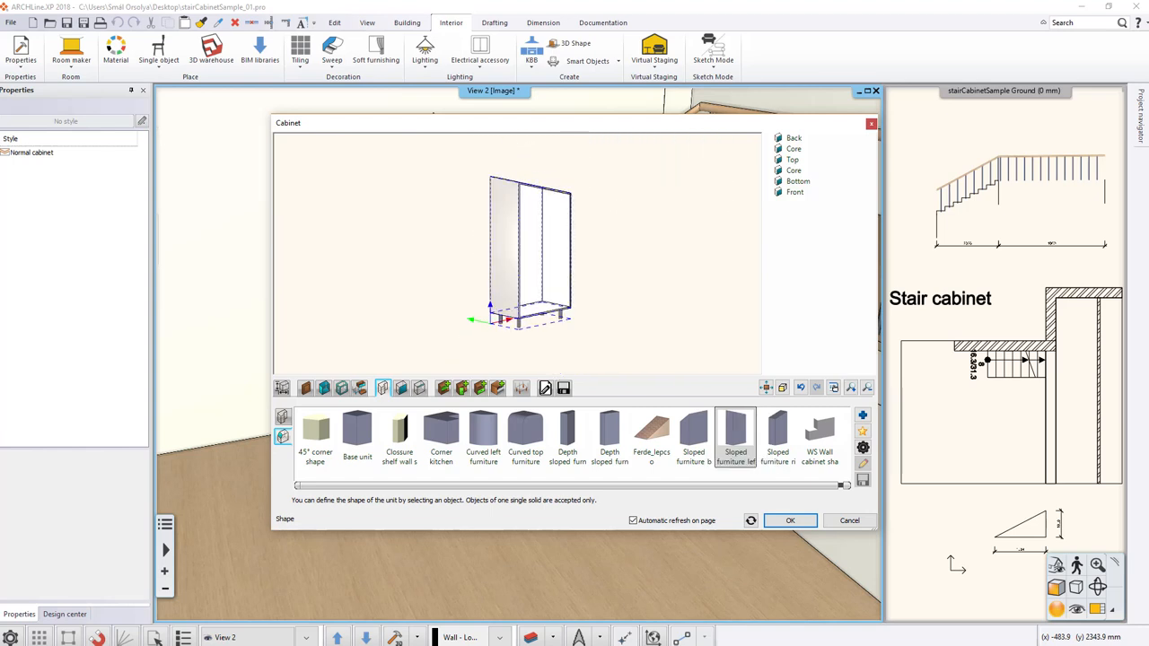
left_click_drag(626, 248, 590, 273)
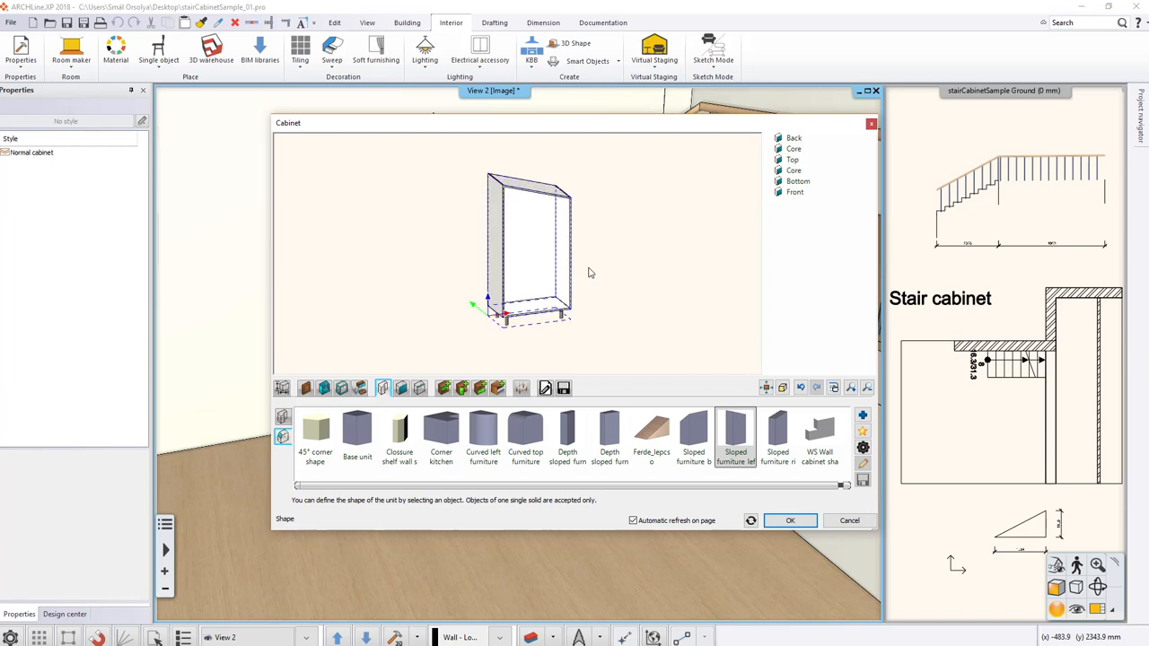
Step: Examine the parameters of the sloped furniture shape and discard the new cabinet
left_click(863, 447)
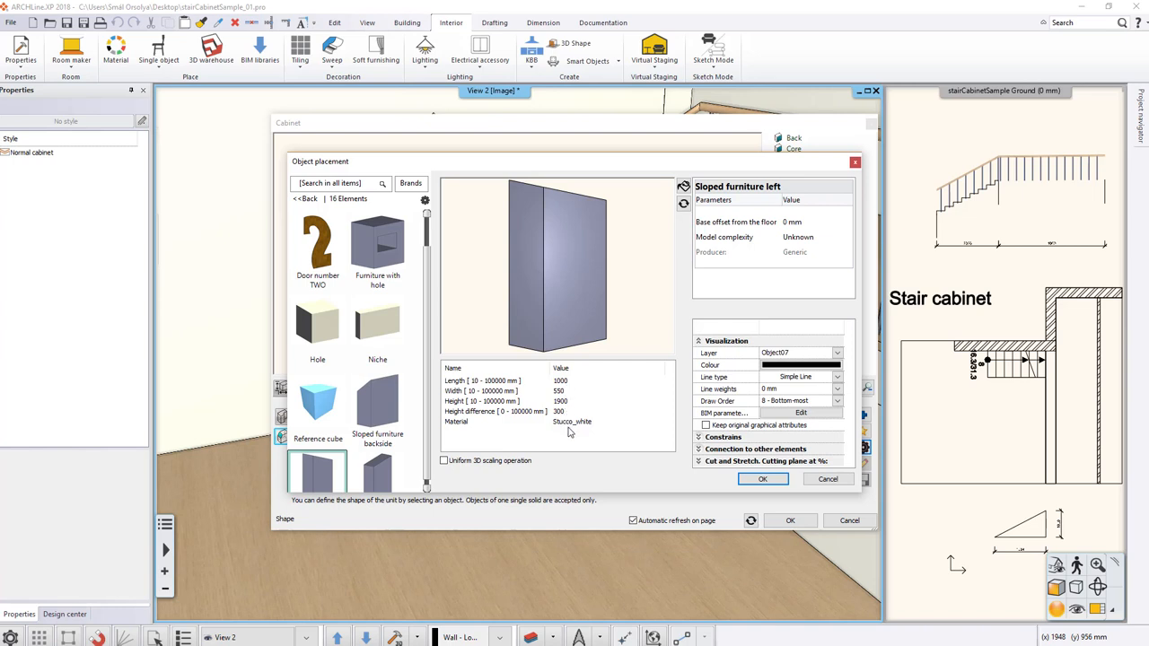
left_click(827, 479)
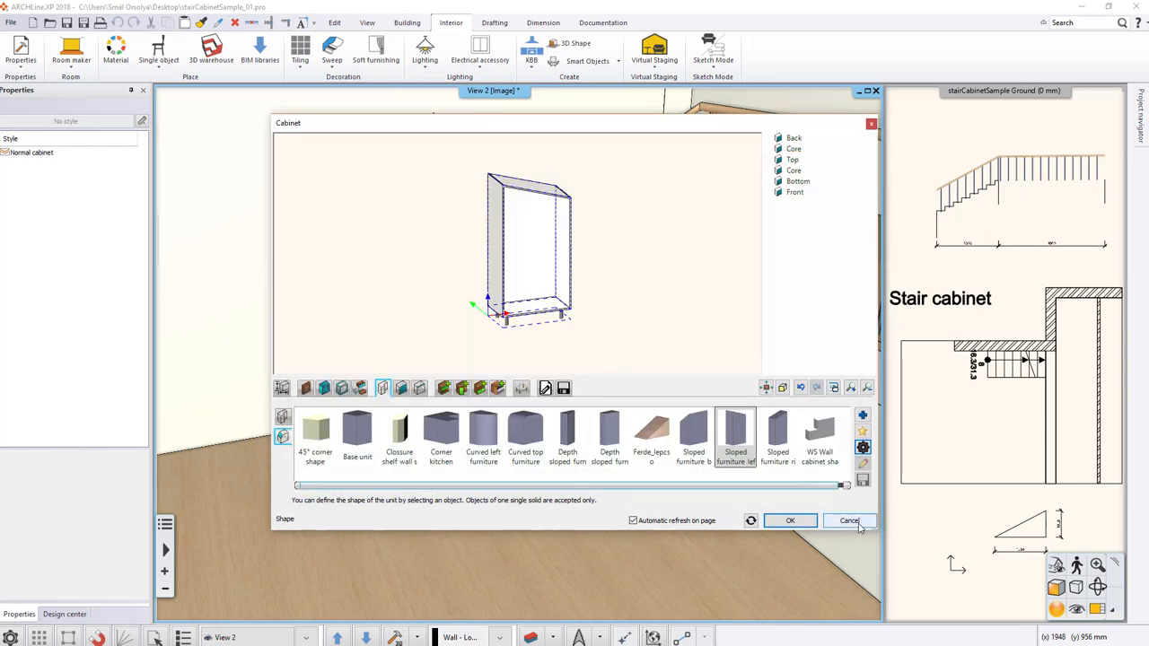
left_click(849, 521)
left_click(614, 359)
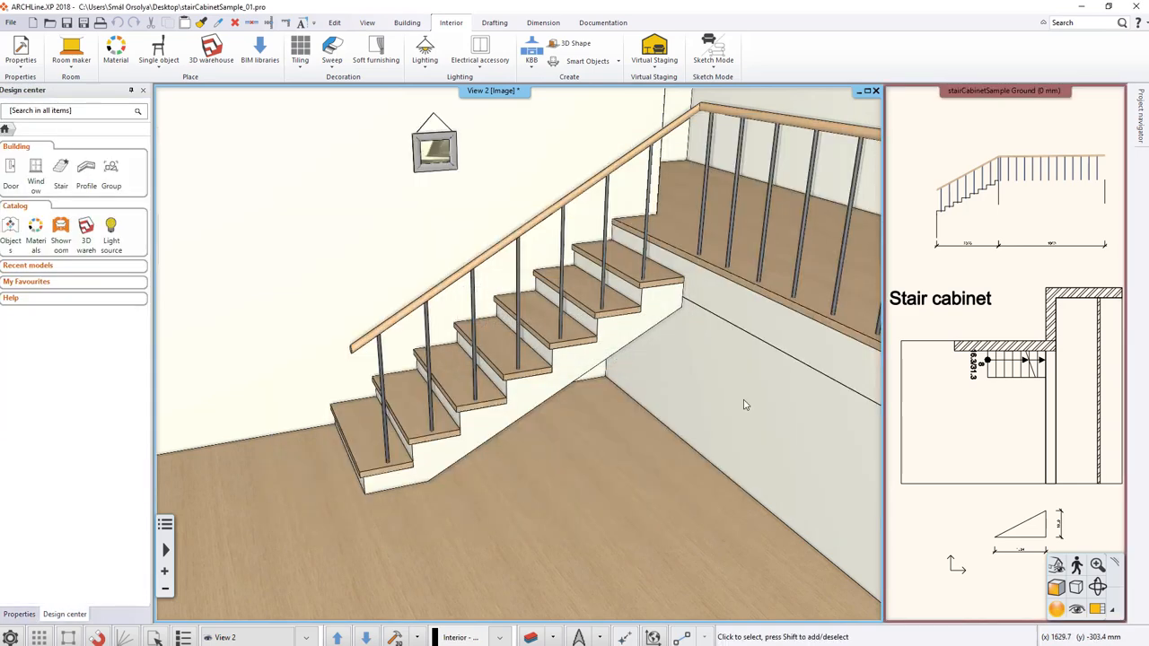
Step: Make the ground floor plan the main view and set the stair's wall cutting to All floors
left_click(974, 489)
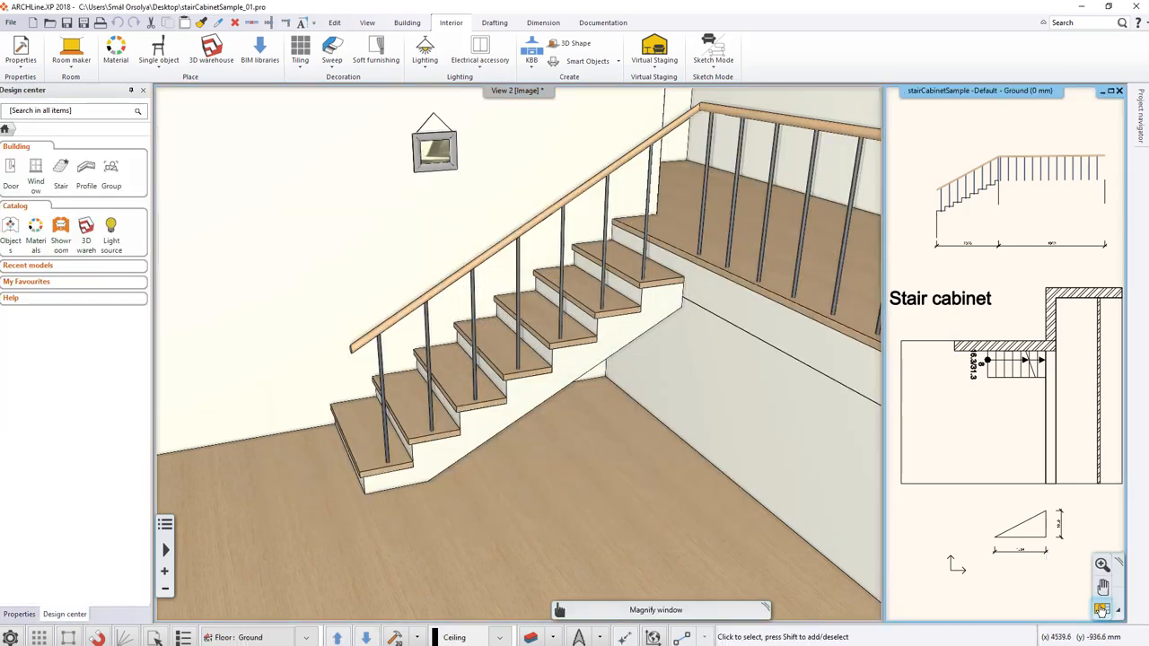
left_click(1102, 609)
scroll(530, 372, "up", 3)
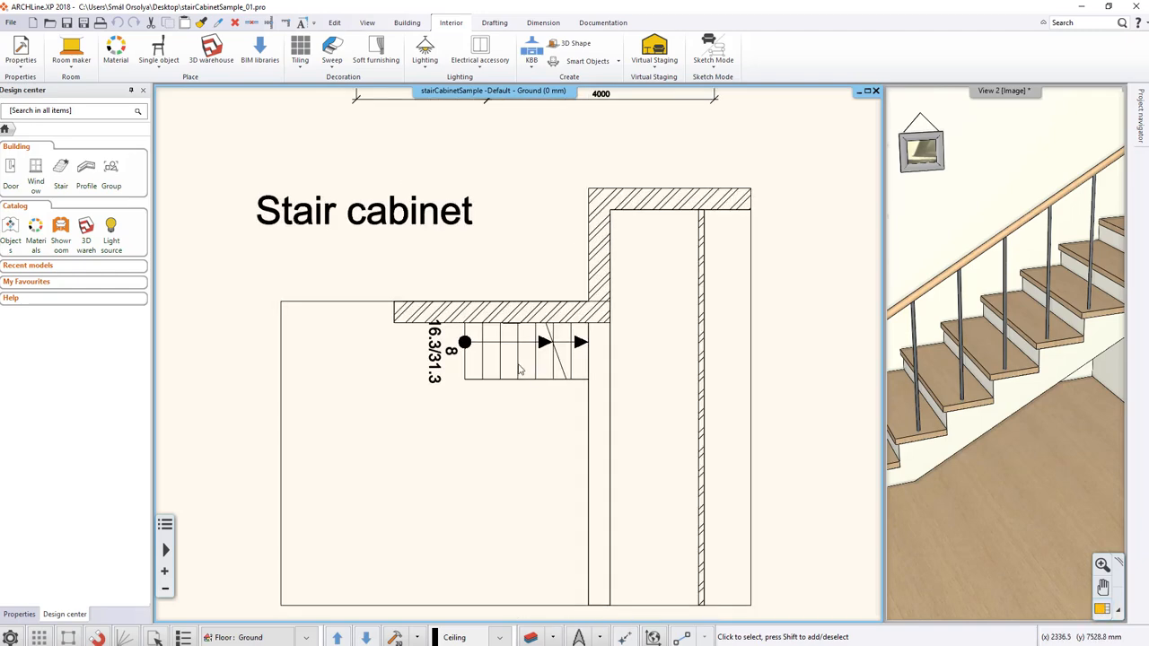
left_click(529, 371)
left_click(547, 409)
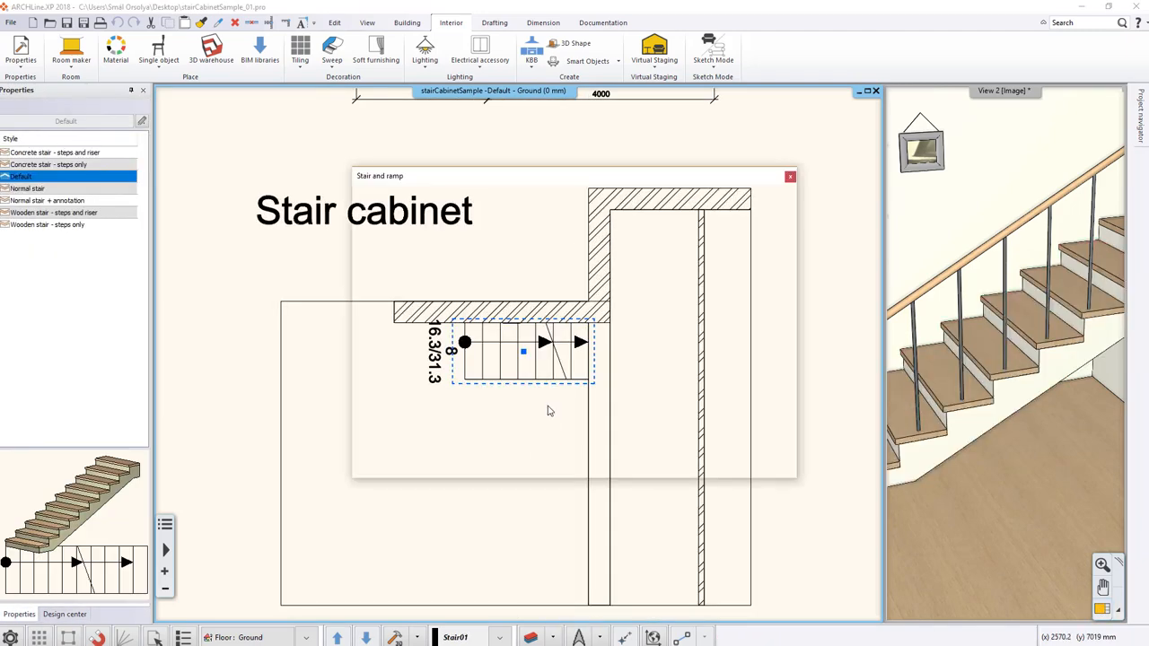
left_click(386, 228)
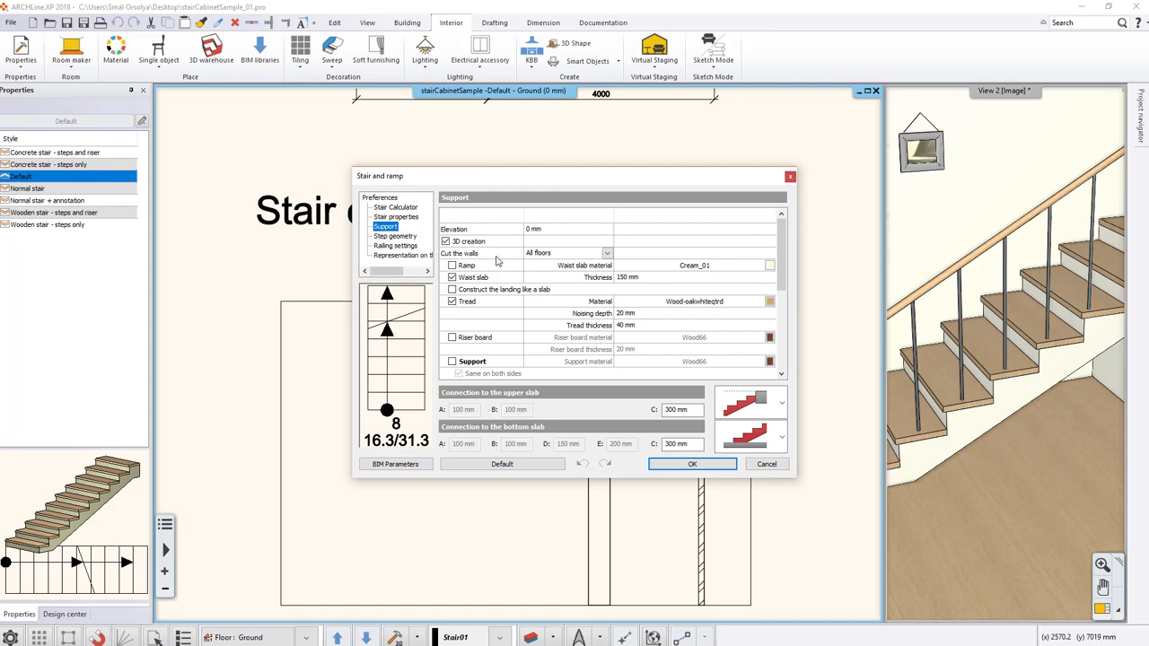
left_click(607, 255)
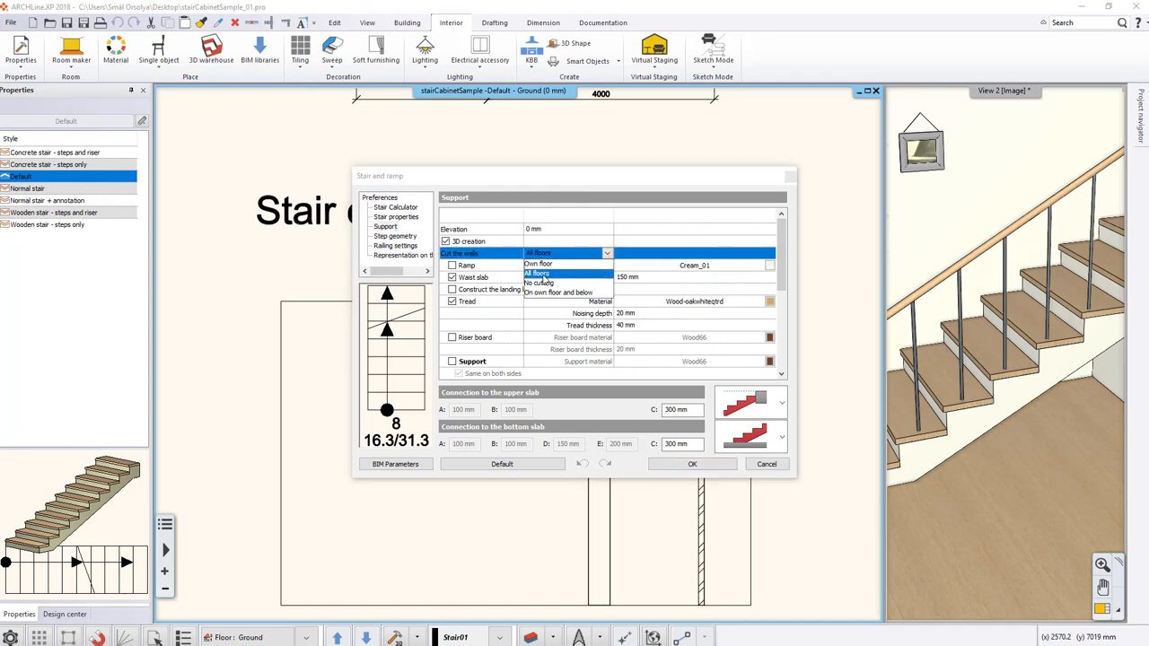
left_click(547, 275)
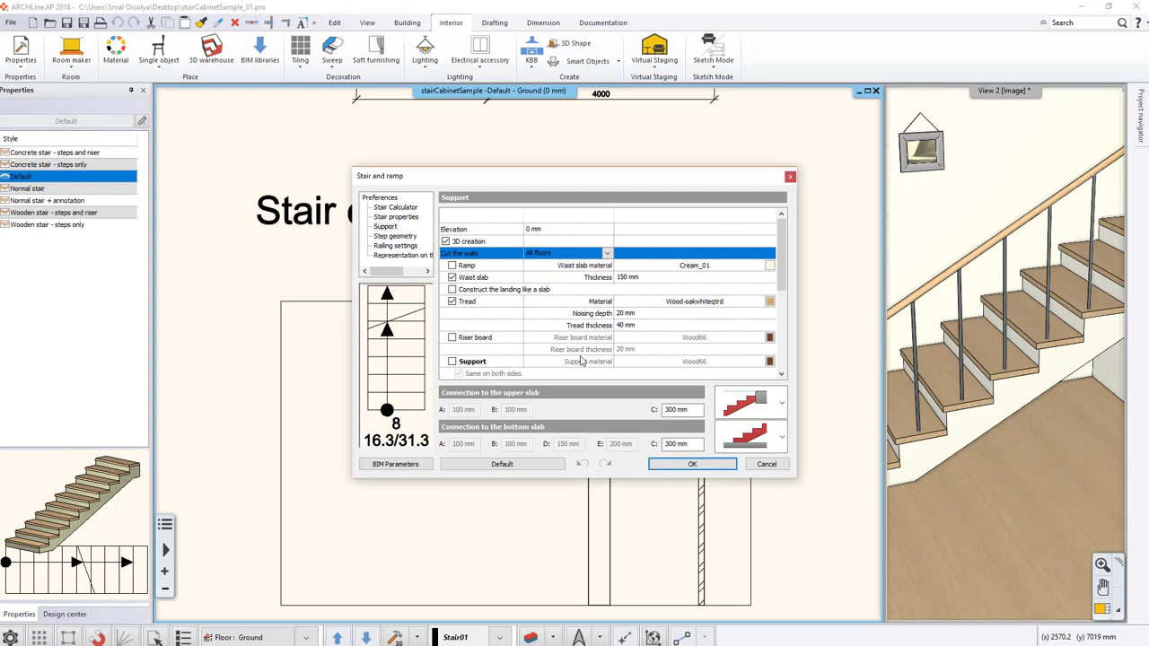
left_click(689, 464)
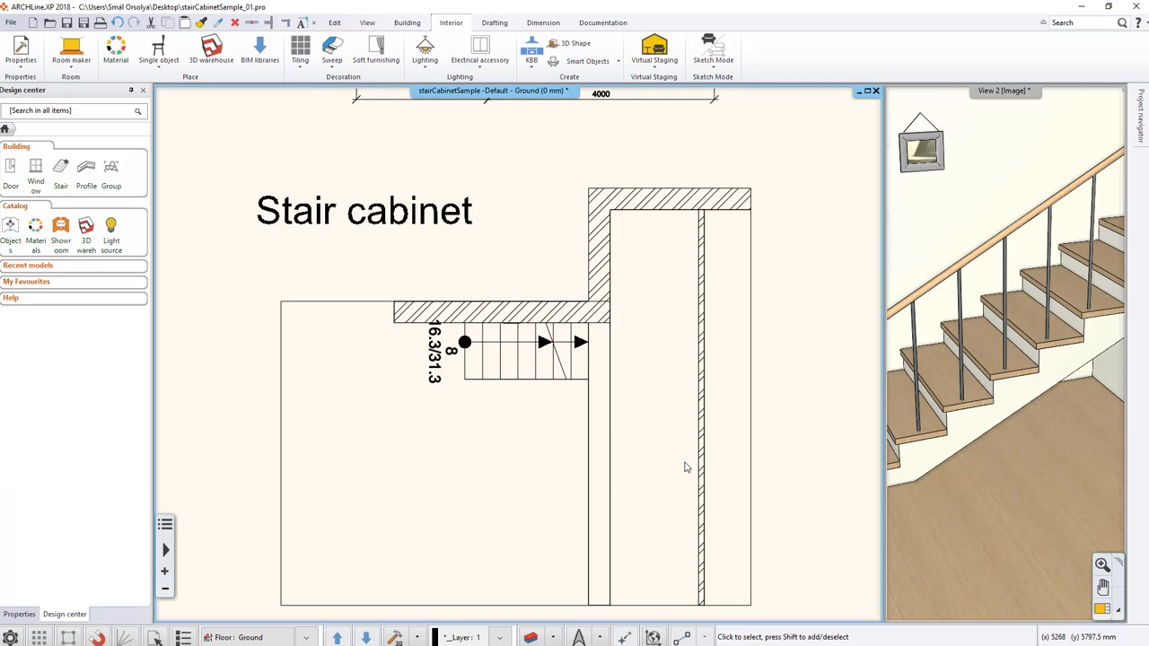
Step: Draw a "1 layered 38 wide wall" about 2188 mm long along the stair's open side, from the first step to the landing
left_click(405, 23)
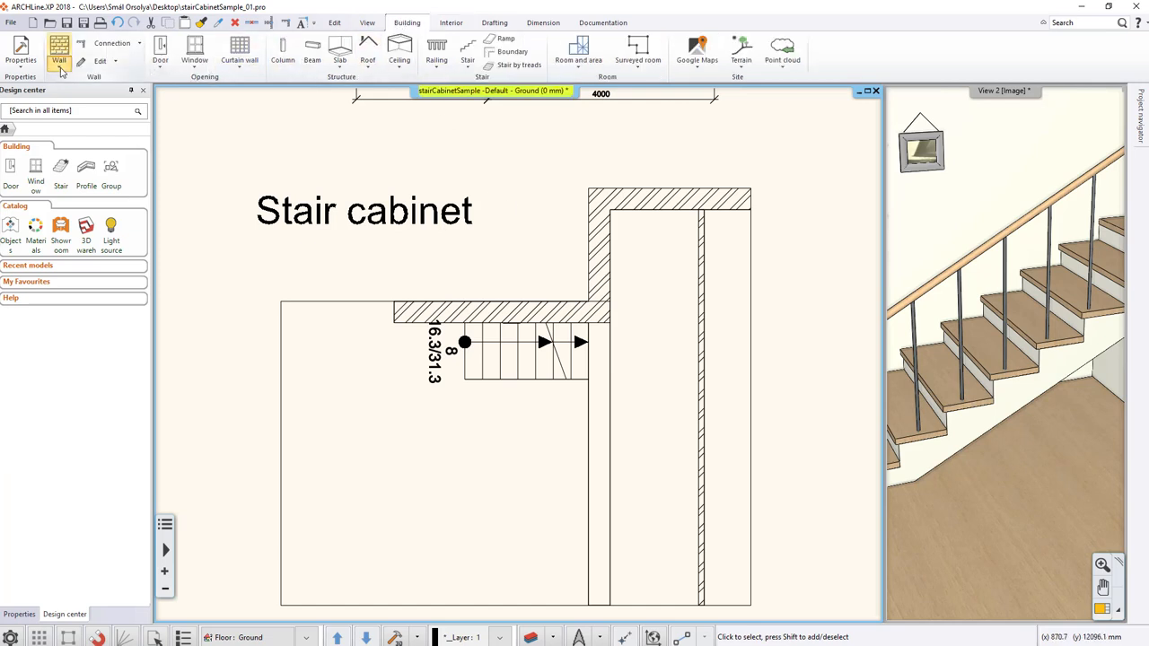
left_click(60, 65)
left_click(74, 83)
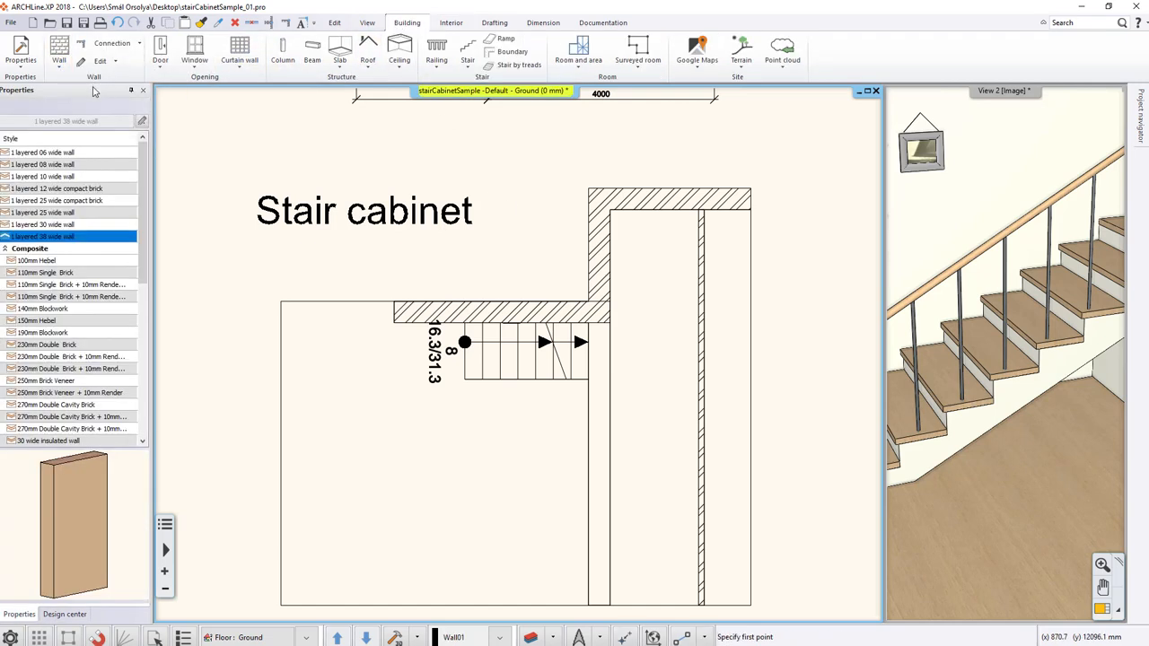
scroll(464, 379, "up", 3)
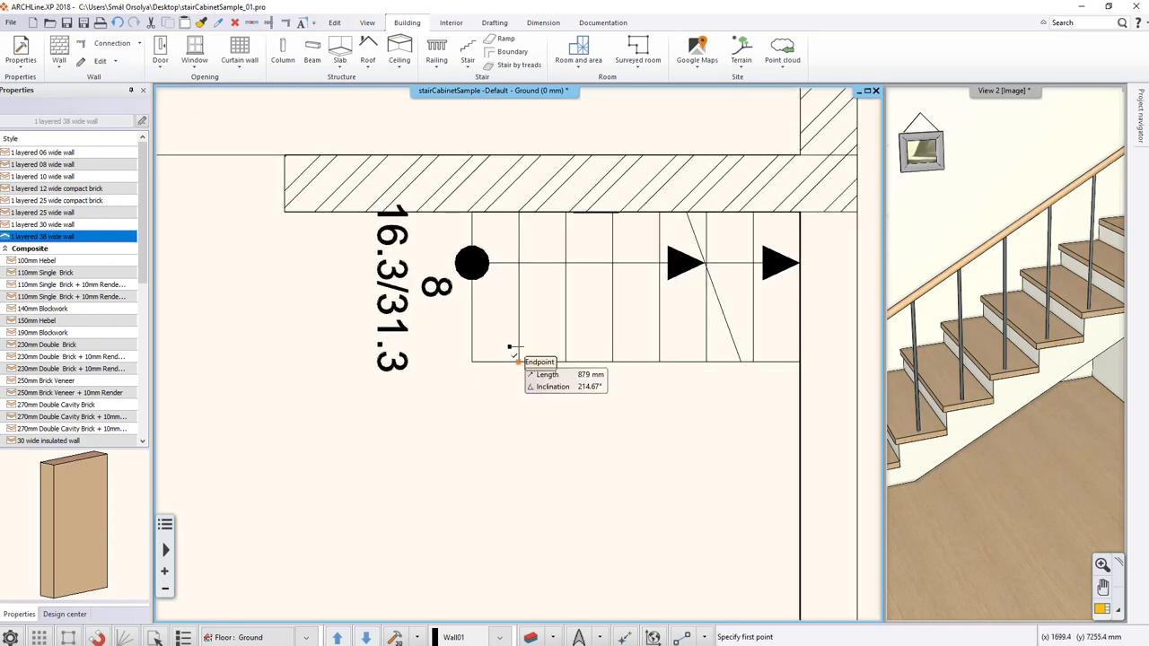
left_click(477, 350)
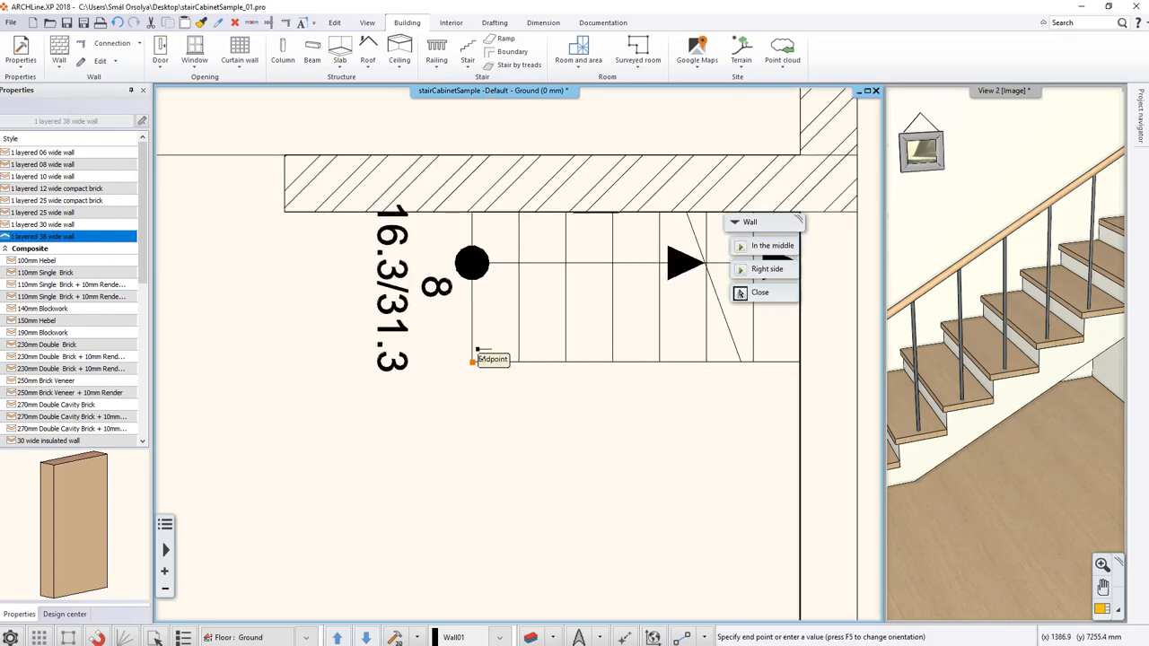
left_click(799, 363)
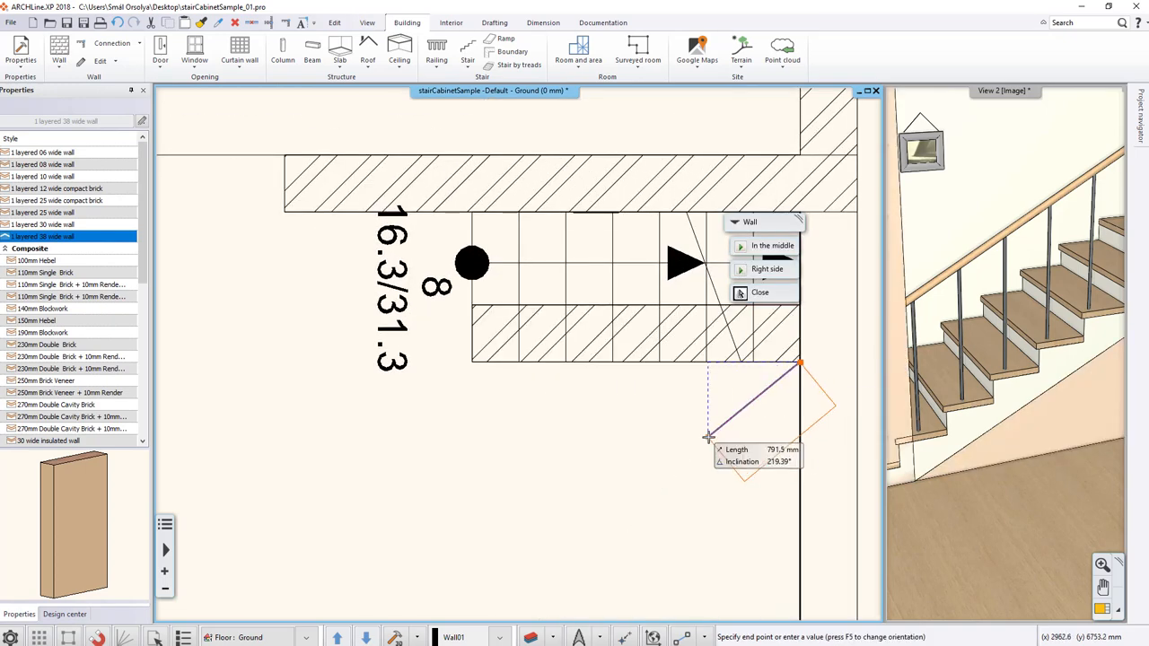
key("Escape")
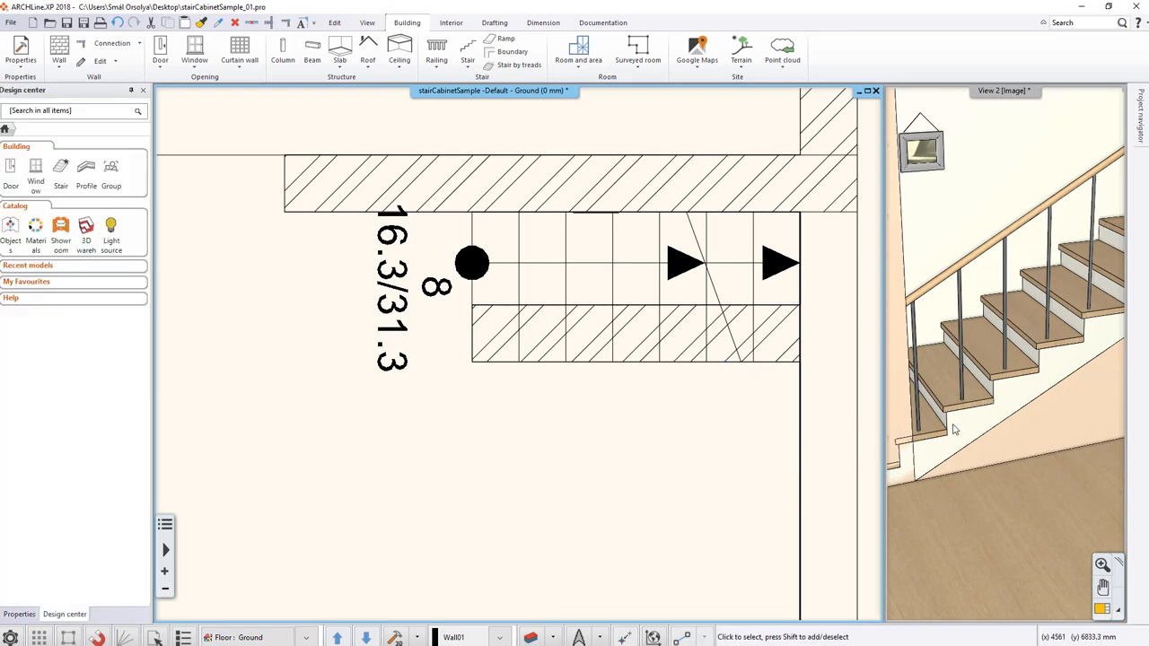
Step: In the 3D view, shorten the new wall to about 1785 mm so it starts where the stair's sloped underside meets the floor
left_click(1090, 610)
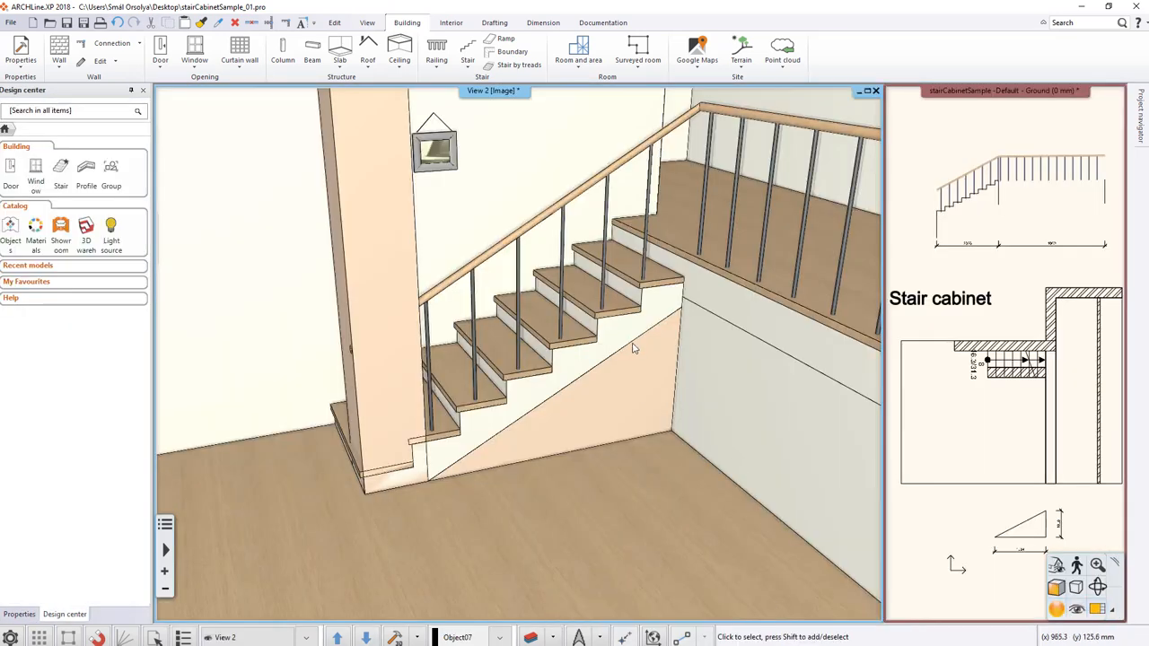
left_click(400, 483)
scroll(392, 487, "up", 2)
middle_click_drag(384, 512, 433, 437)
left_click(366, 481)
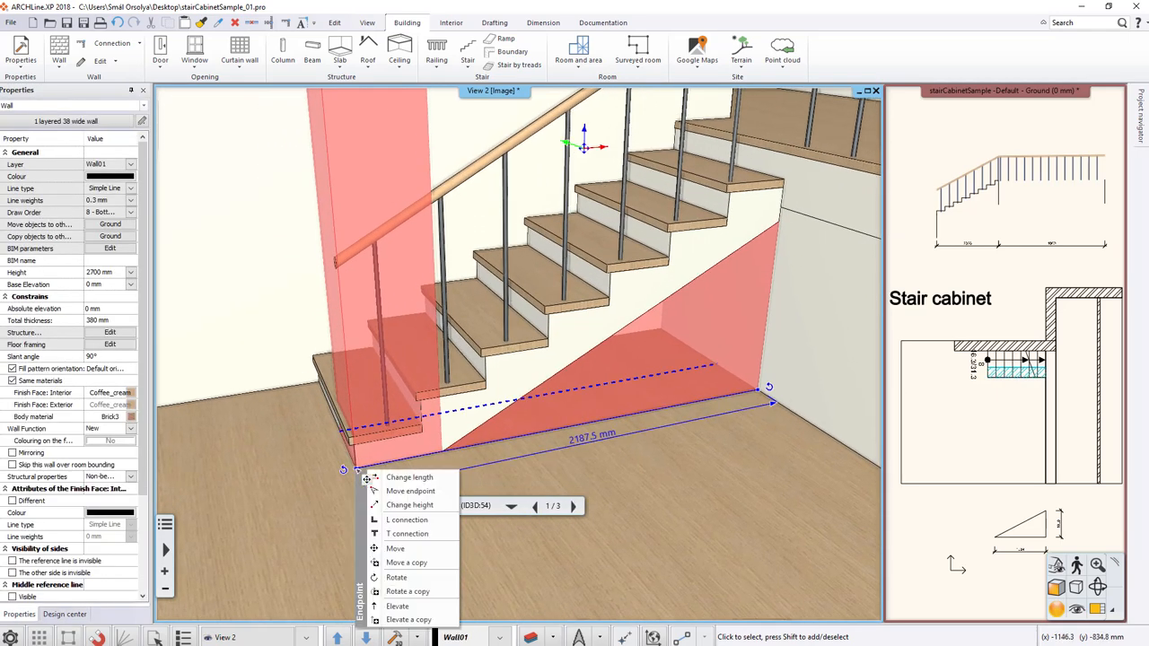
left_click(386, 476)
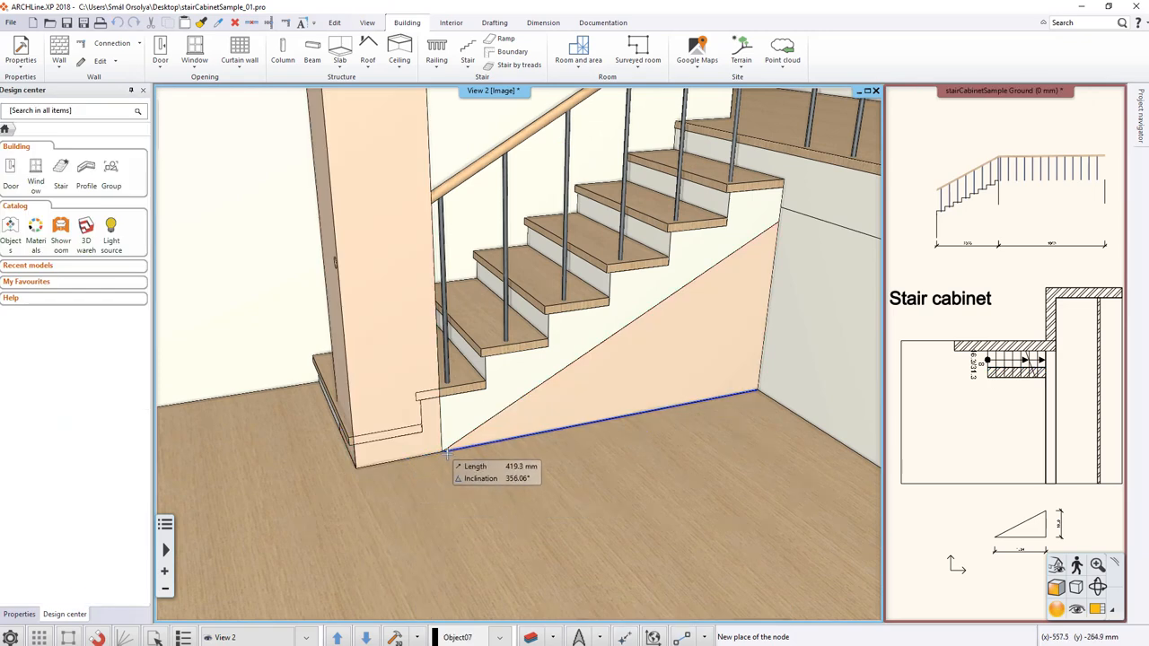
left_click(443, 453)
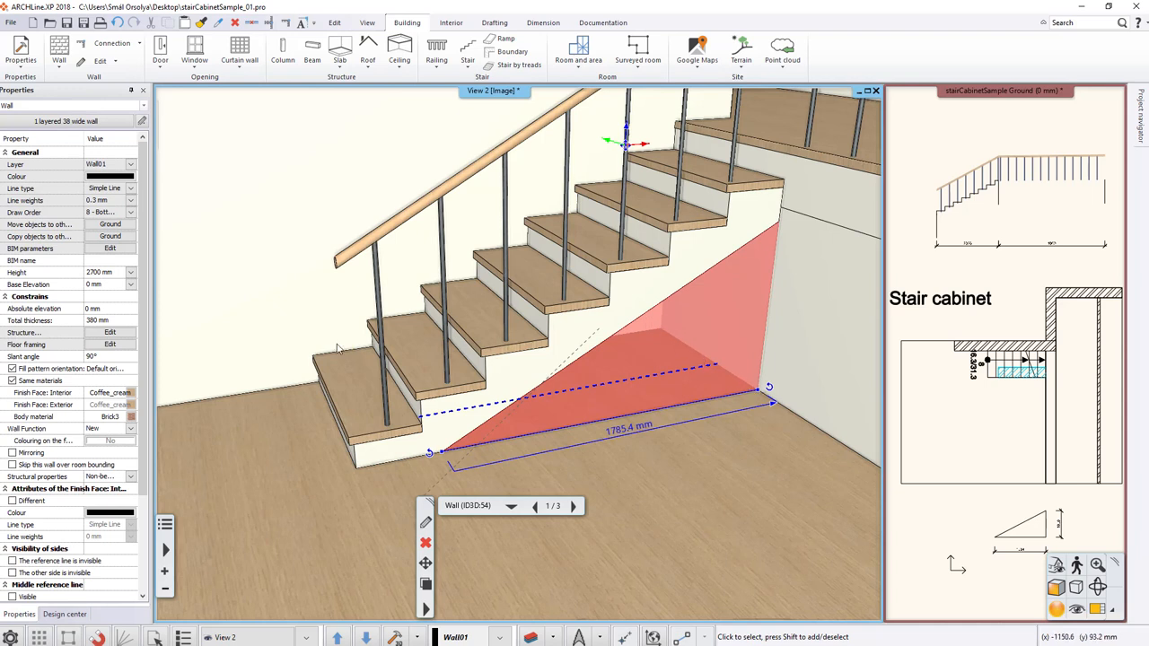
Step: Set the total thickness of the wall under the stair to 1000 mm
left_click(114, 321)
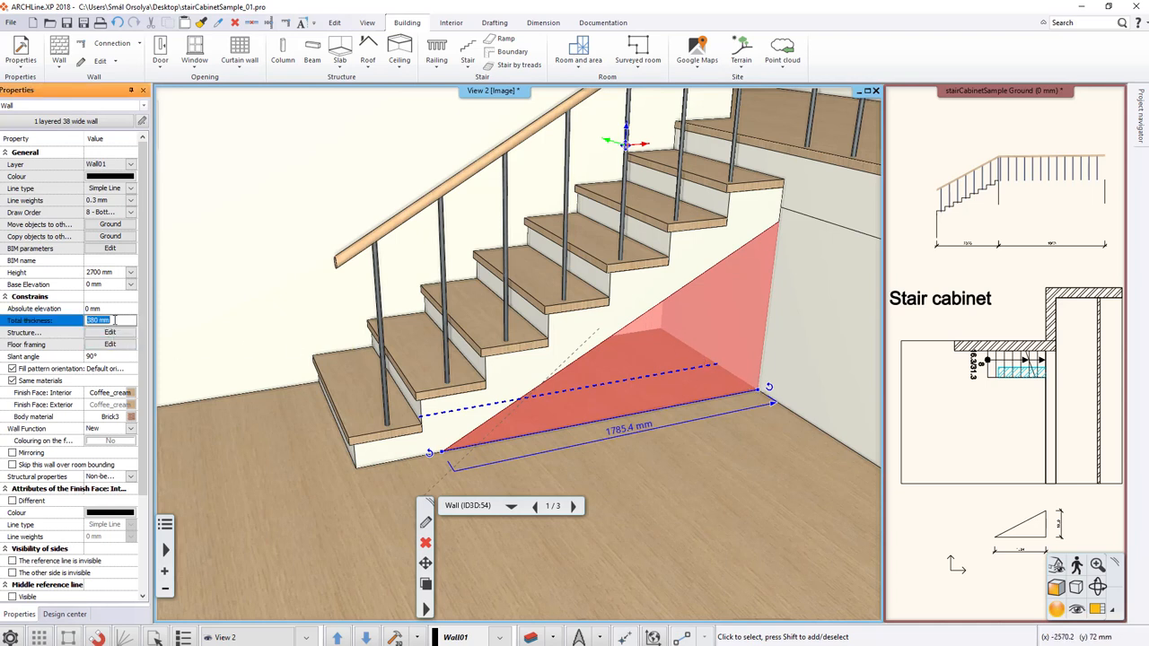
type("1000")
key("Return")
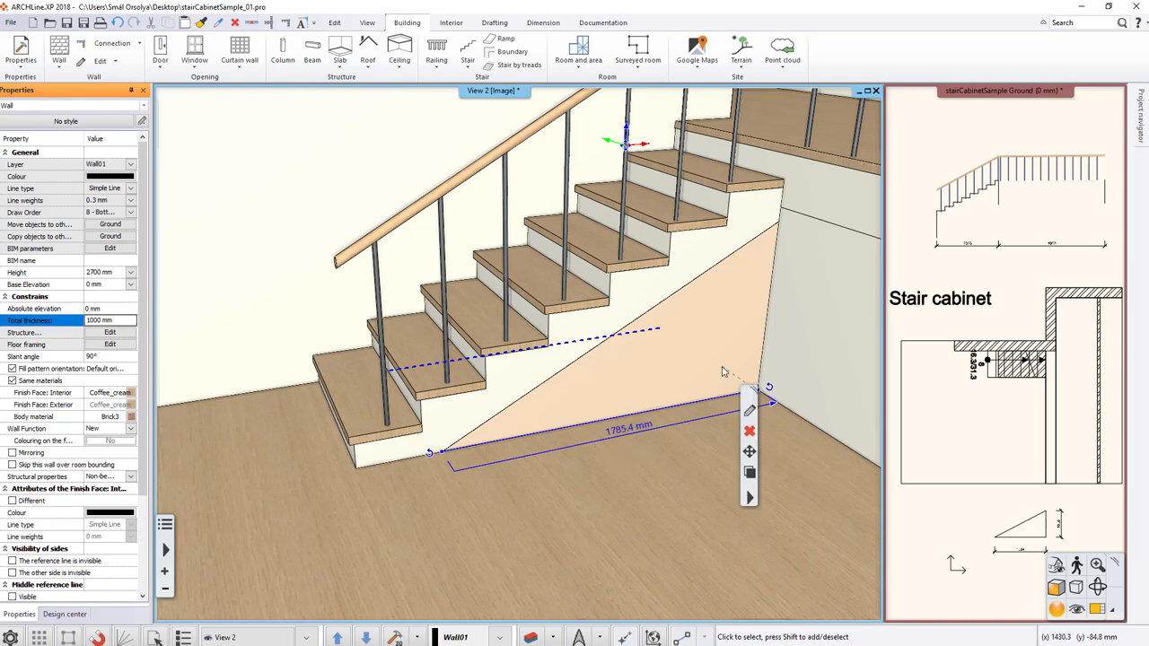
key("Escape")
Step: Save the triangular wall under the stair as a new library object named obj_stair in category MY, sub category Stair
left_click(451, 23)
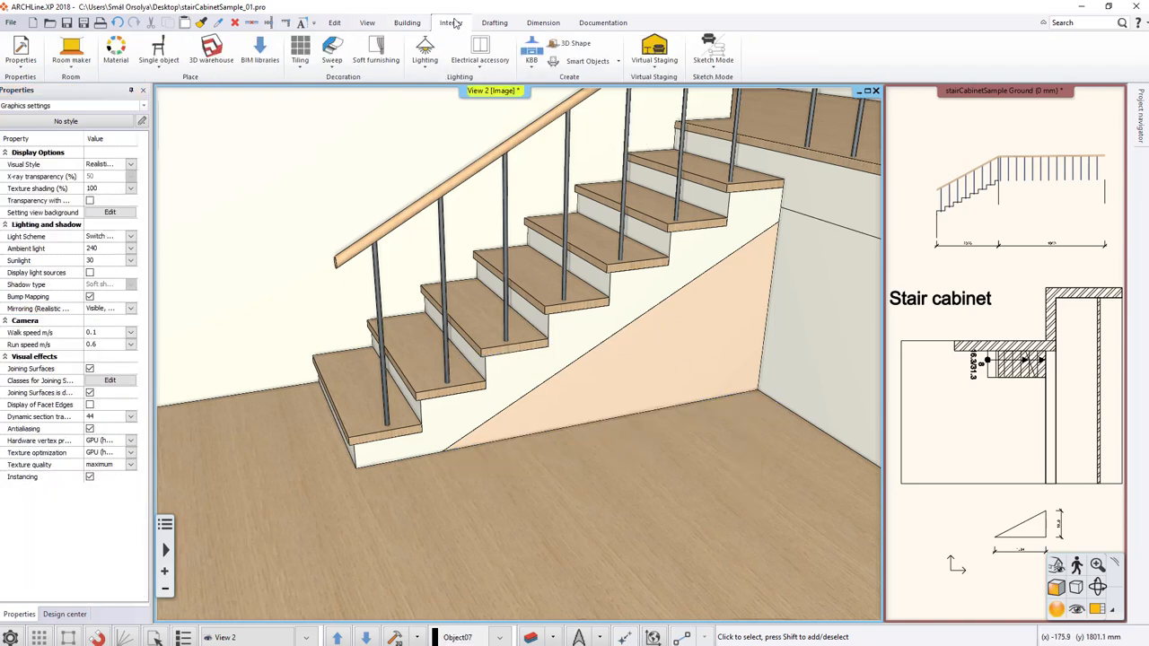
left_click(155, 72)
left_click(178, 146)
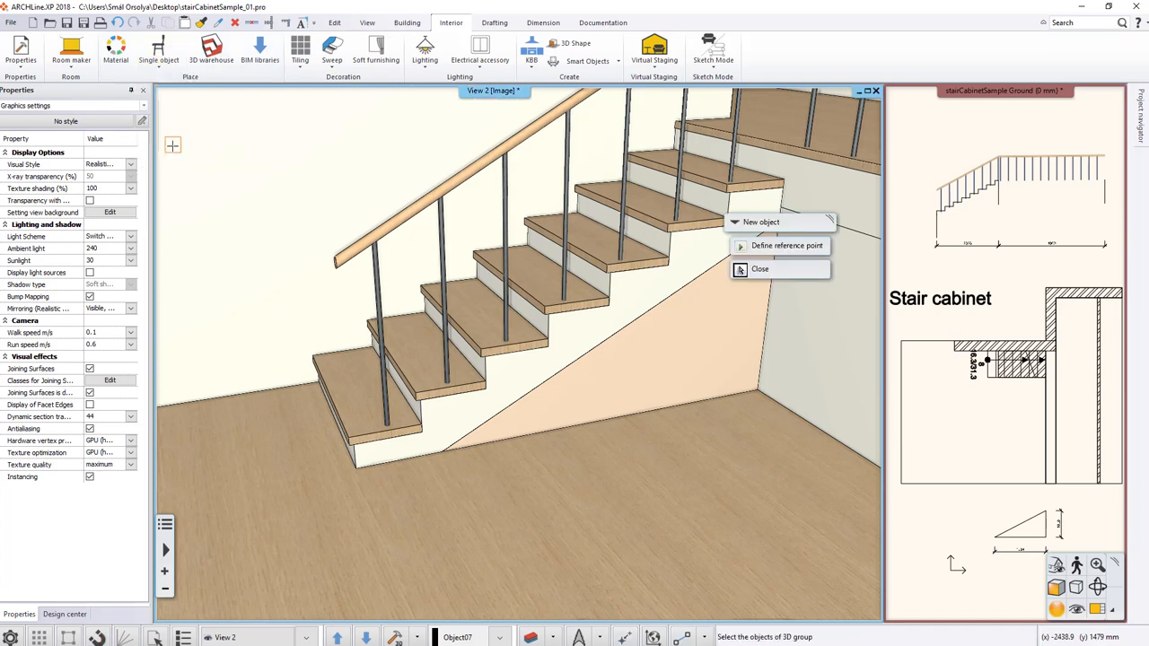
left_click(676, 345)
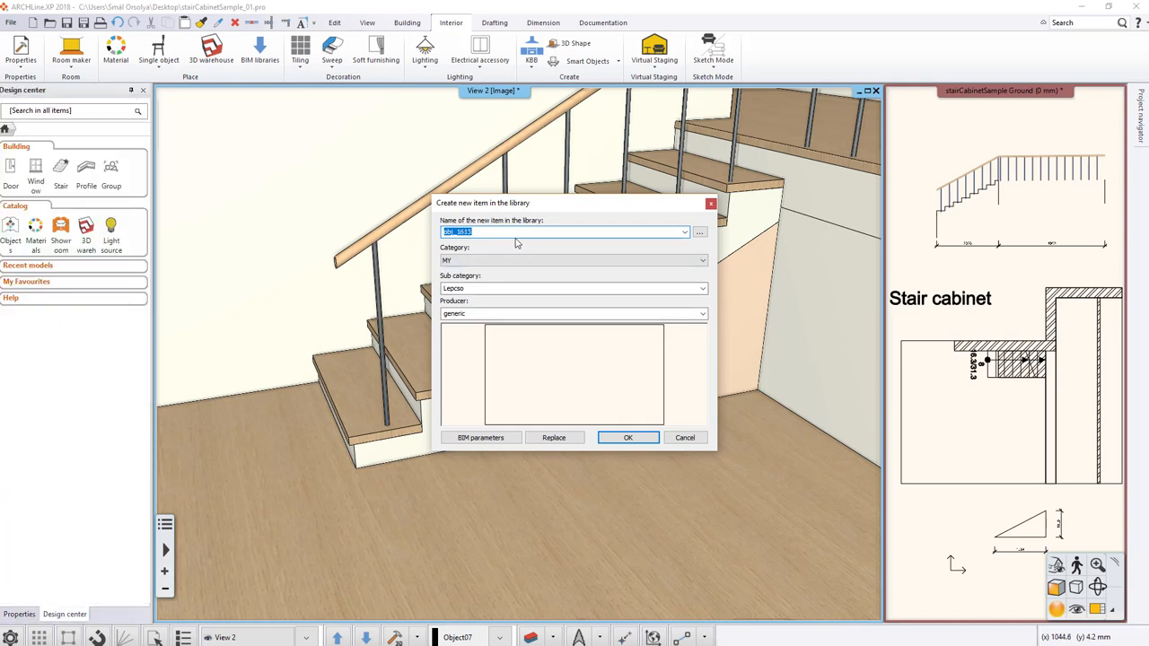
left_click(502, 230)
type("stair")
left_click(521, 288)
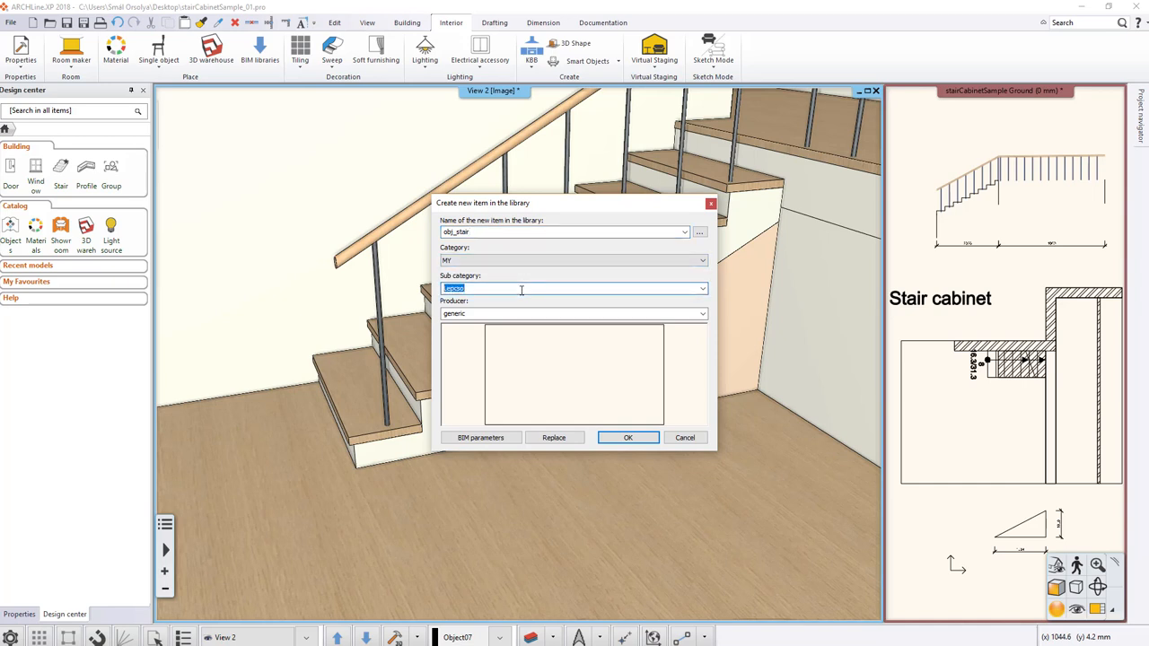
type("Stair")
left_click(632, 439)
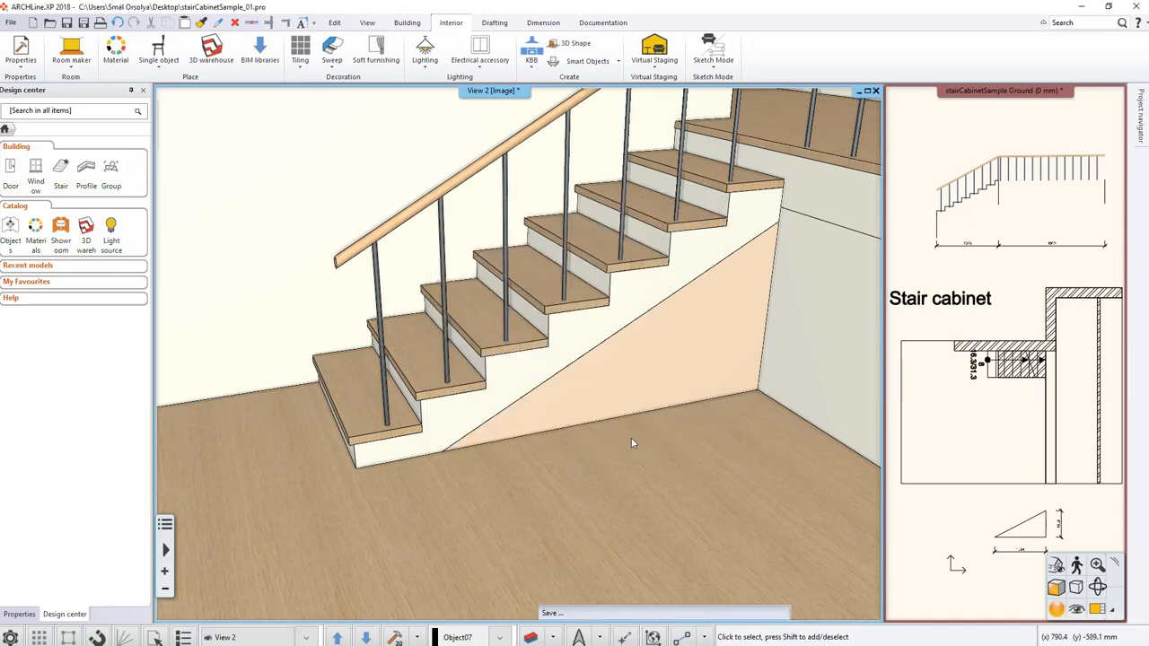
Step: Start a new kitchen cabinet and switch its unit shape to Custom
left_click(531, 52)
left_click(560, 86)
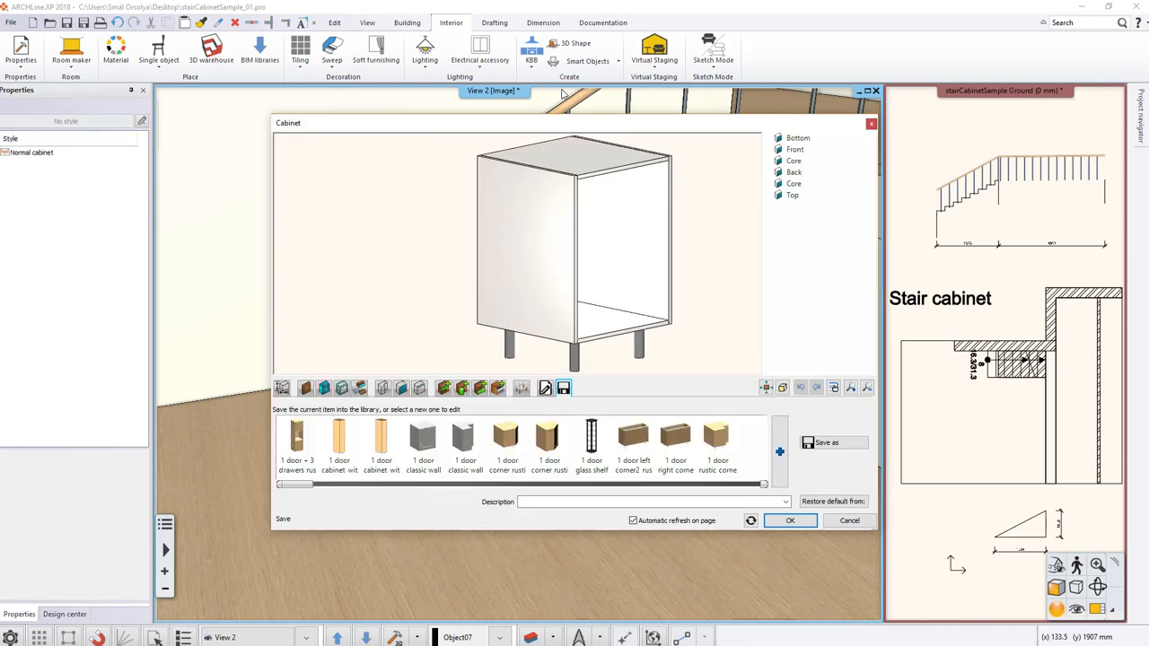
left_click(383, 388)
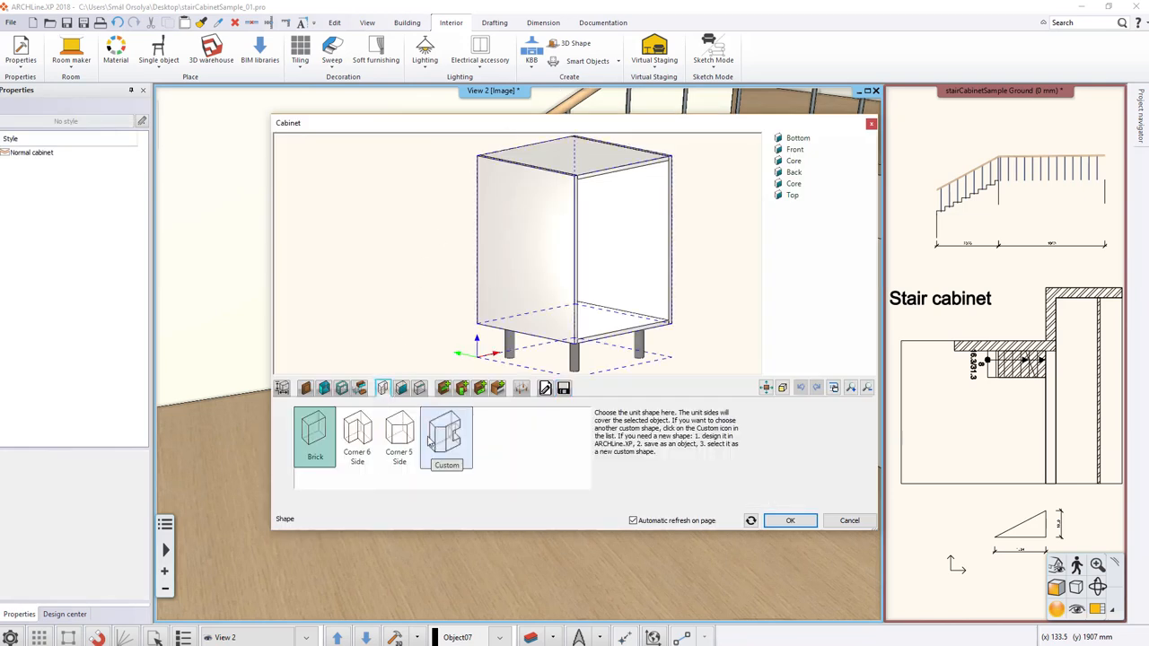
left_click(448, 449)
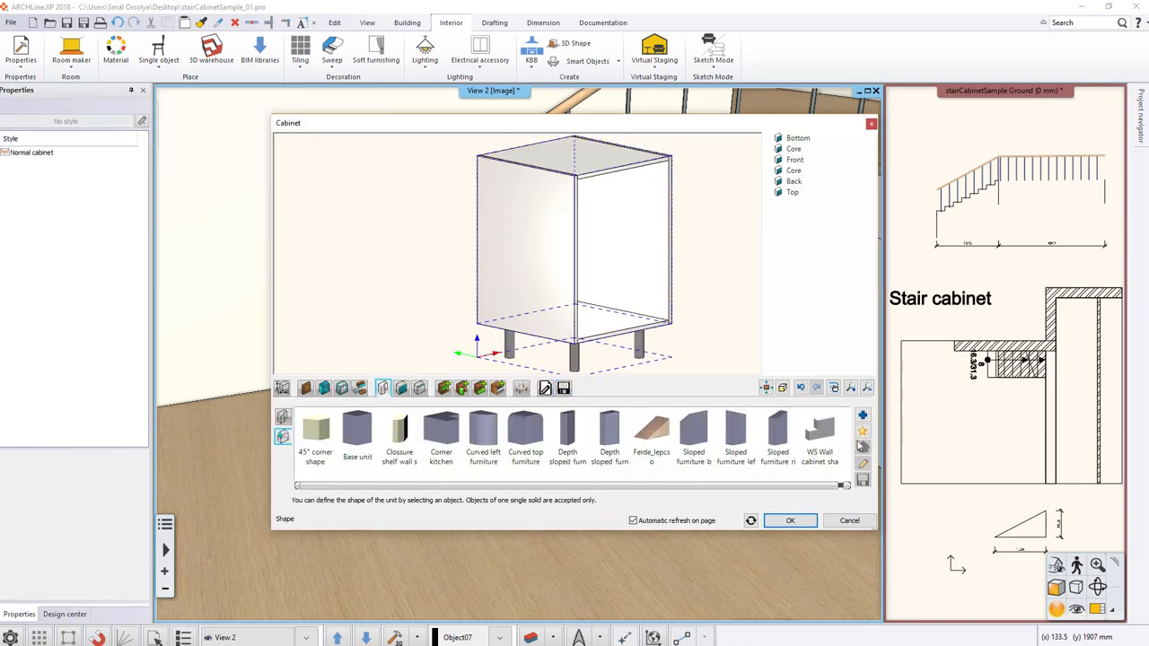
Step: Find the obj_stair object in the whole object library and use it as the cabinet's custom shape
left_click(863, 416)
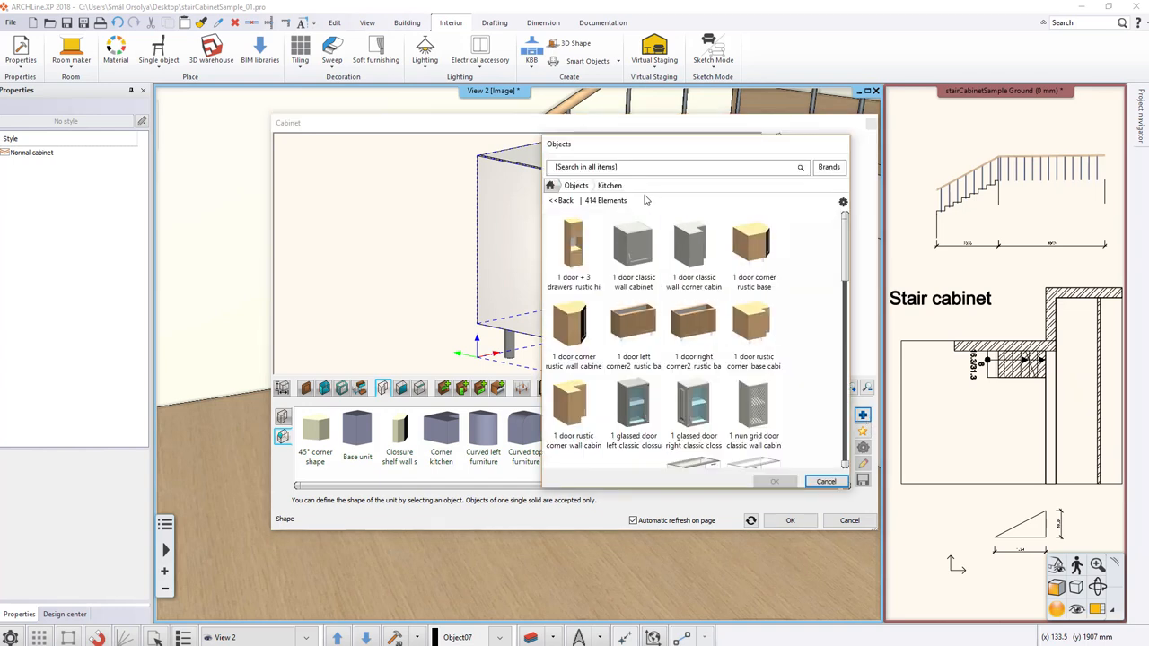
left_click(551, 186)
left_click(575, 168)
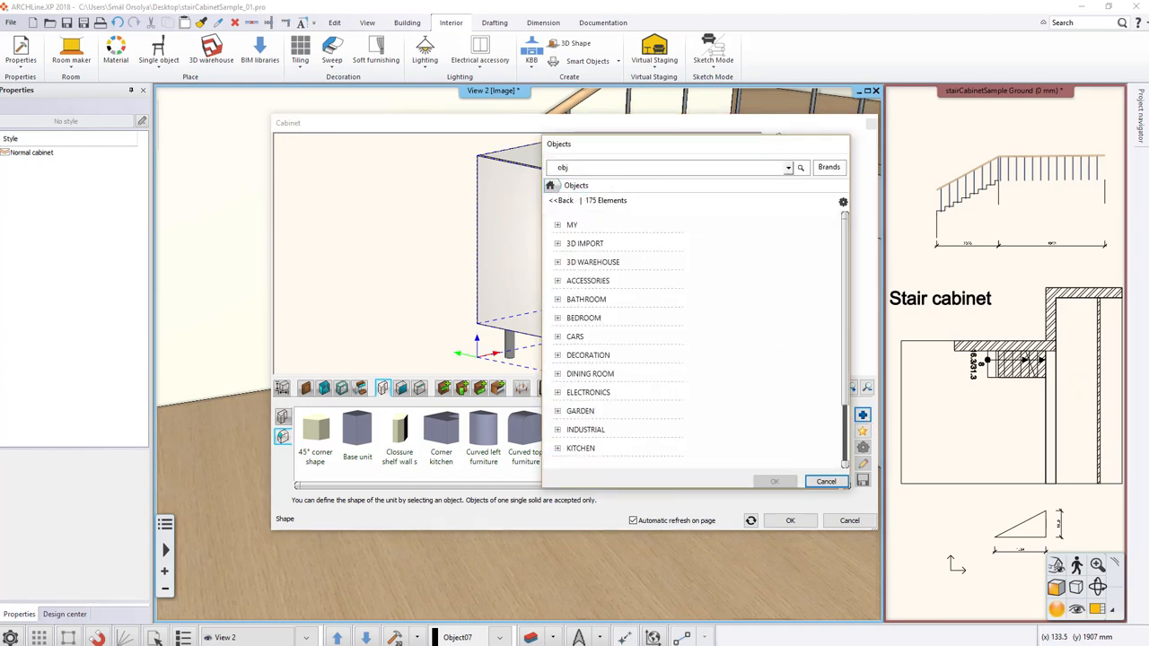
key("Return")
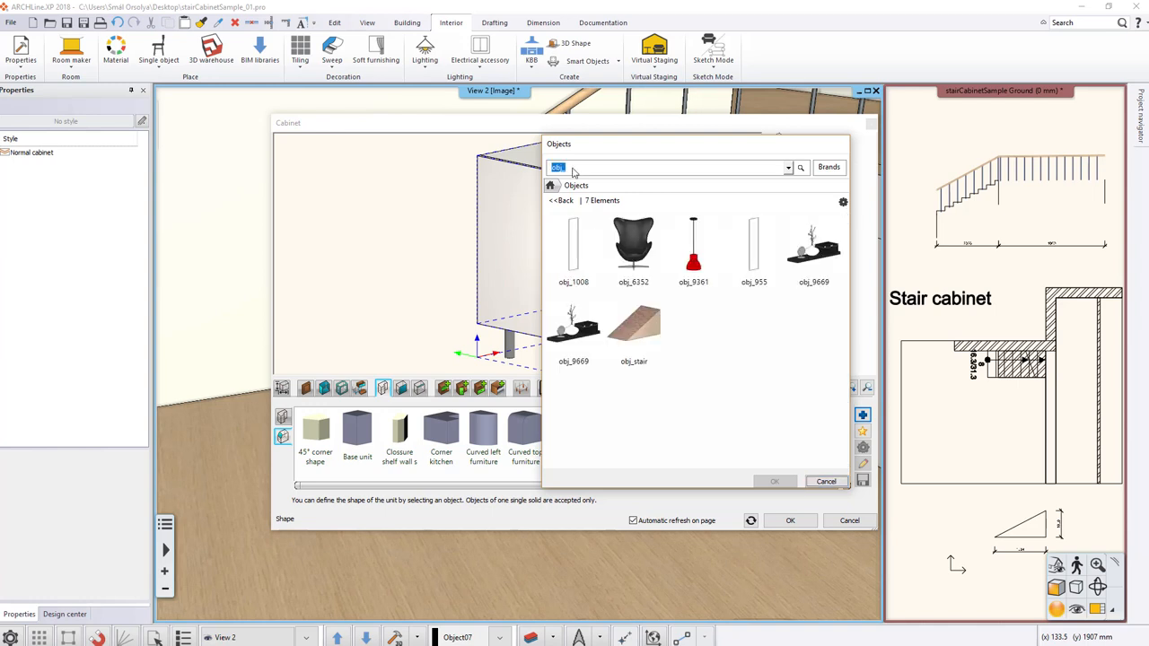
left_click(647, 347)
left_click(773, 481)
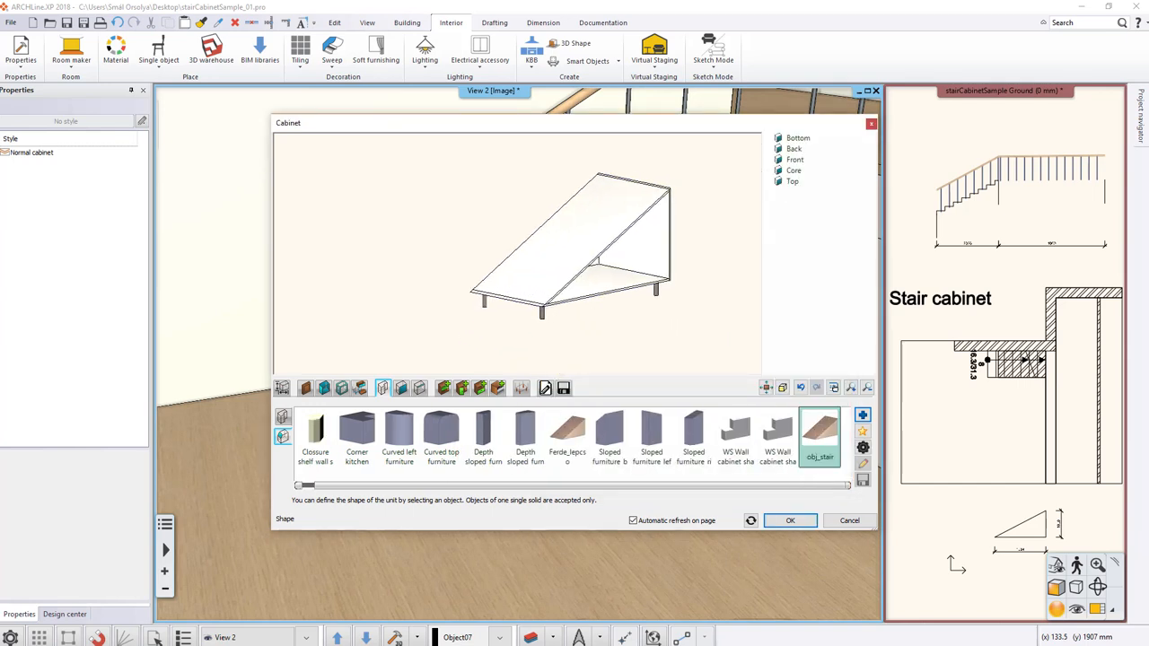
Step: Lock the sloped cabinet's carcass height and set its space for legs to 0 mm
middle_click_drag(608, 261, 539, 265)
left_click(625, 264)
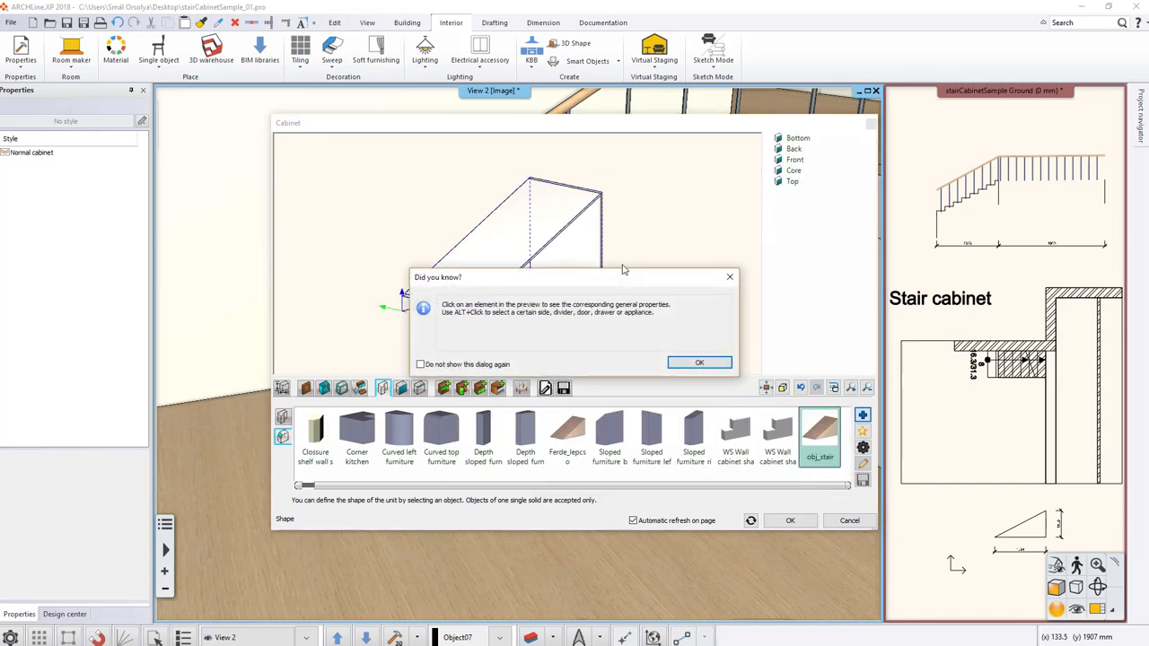
left_click(704, 365)
middle_click_drag(652, 287, 579, 241)
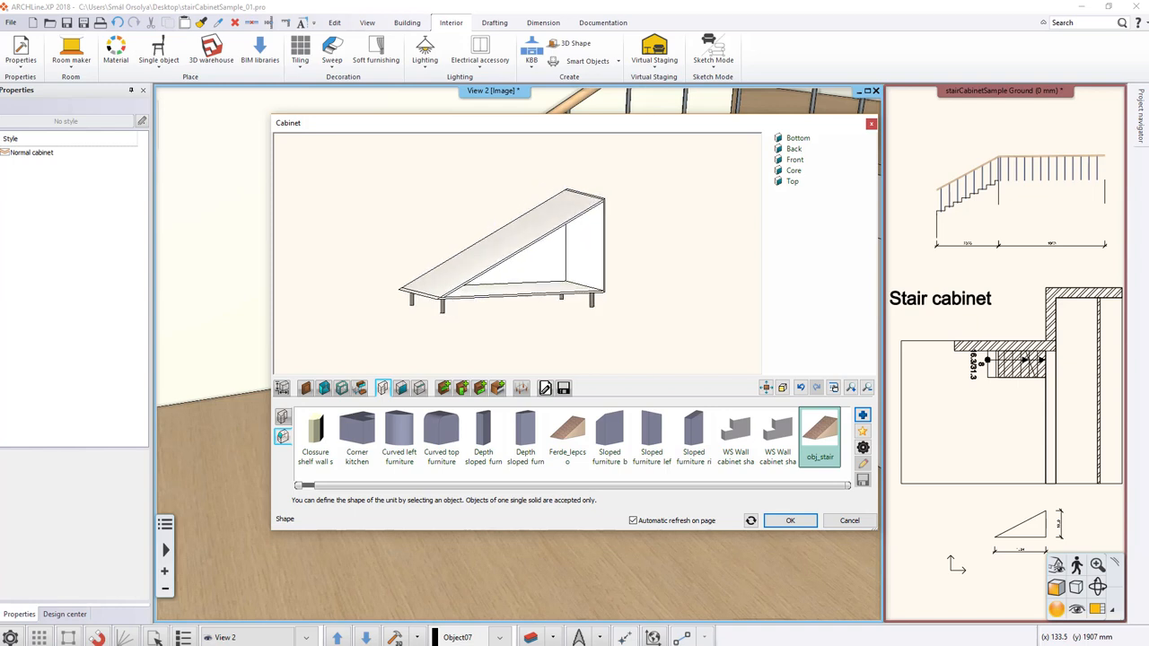
left_click(584, 267)
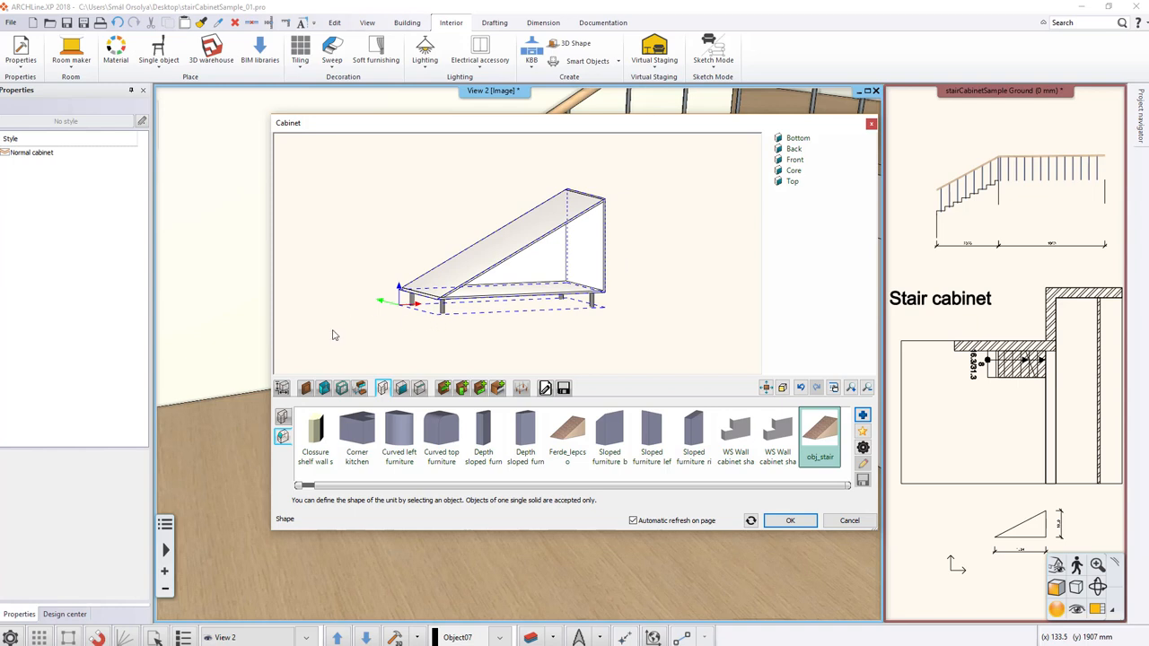
left_click(282, 388)
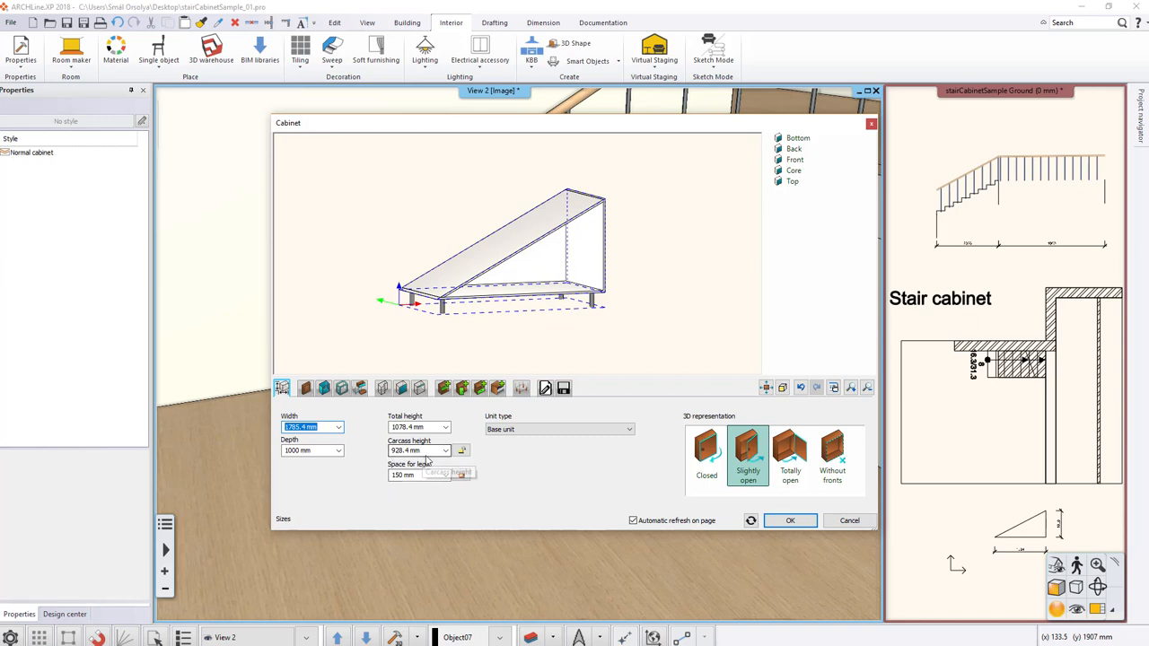
left_click(462, 452)
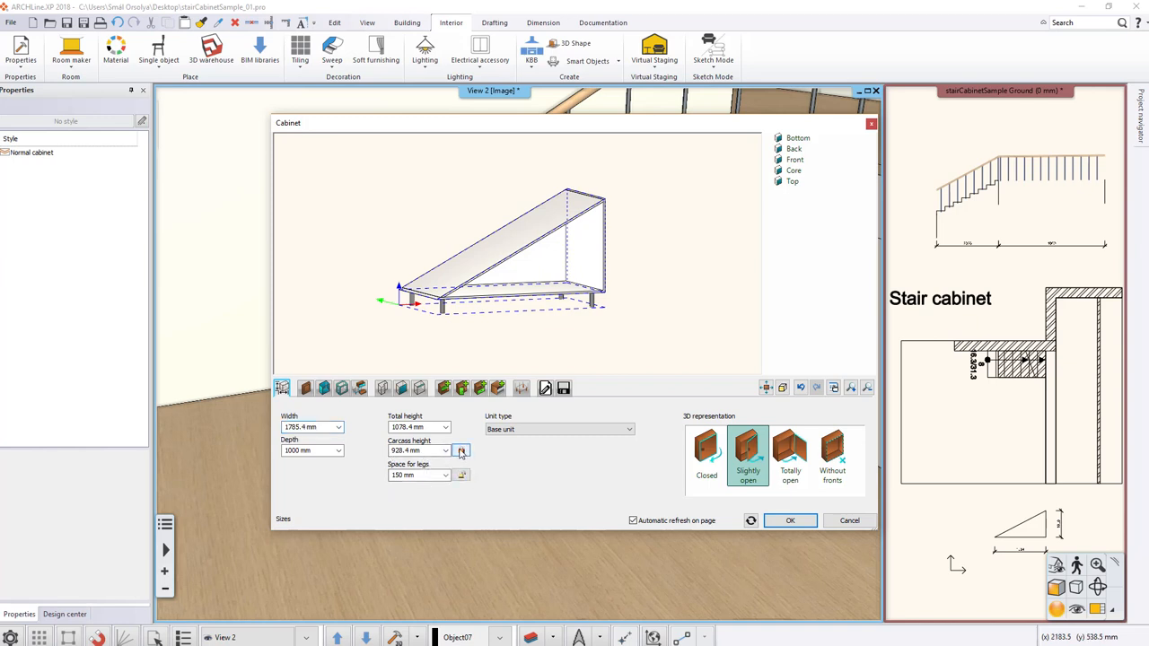
left_click(421, 475)
type("0")
key("Tab")
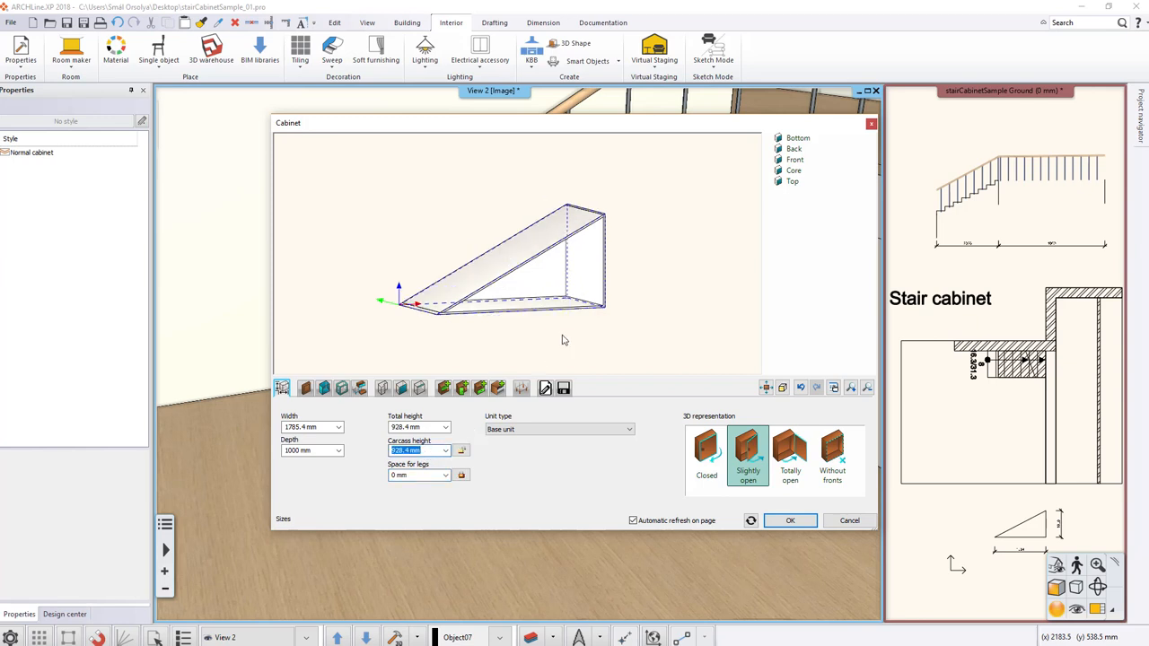
Step: Add a single horizontal shelf at 62% to the cabinet and a single vertical shelf at 57% in the compartment below it
left_click_drag(459, 319, 445, 337)
left_click(444, 387)
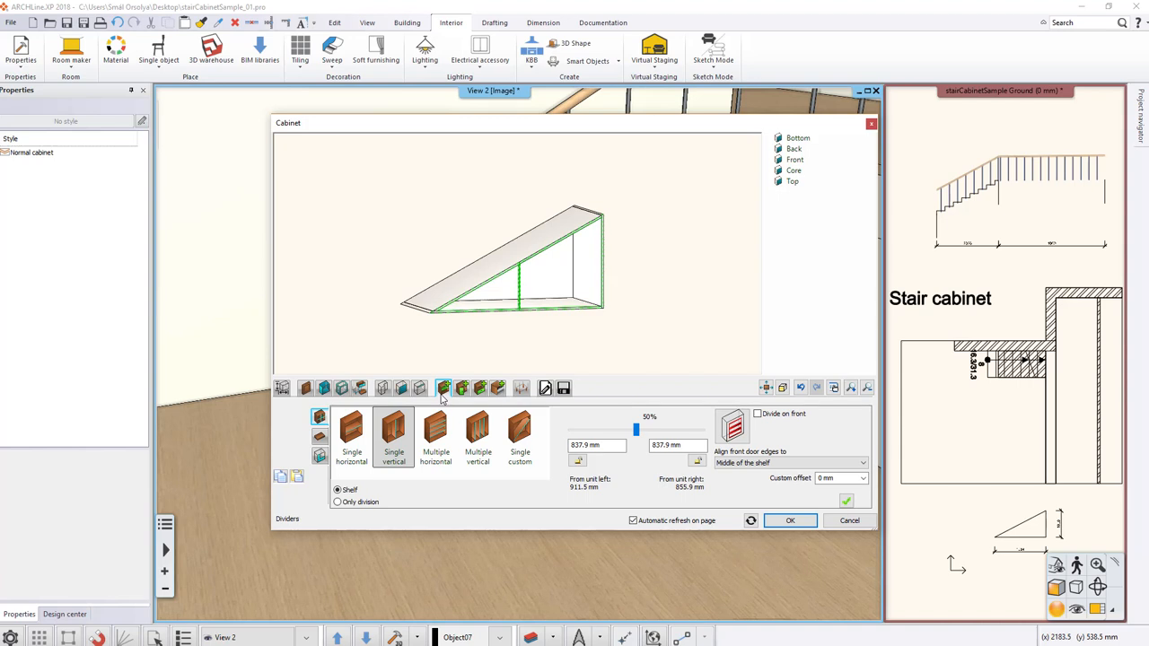
left_click(351, 437)
left_click_drag(636, 431, 650, 435)
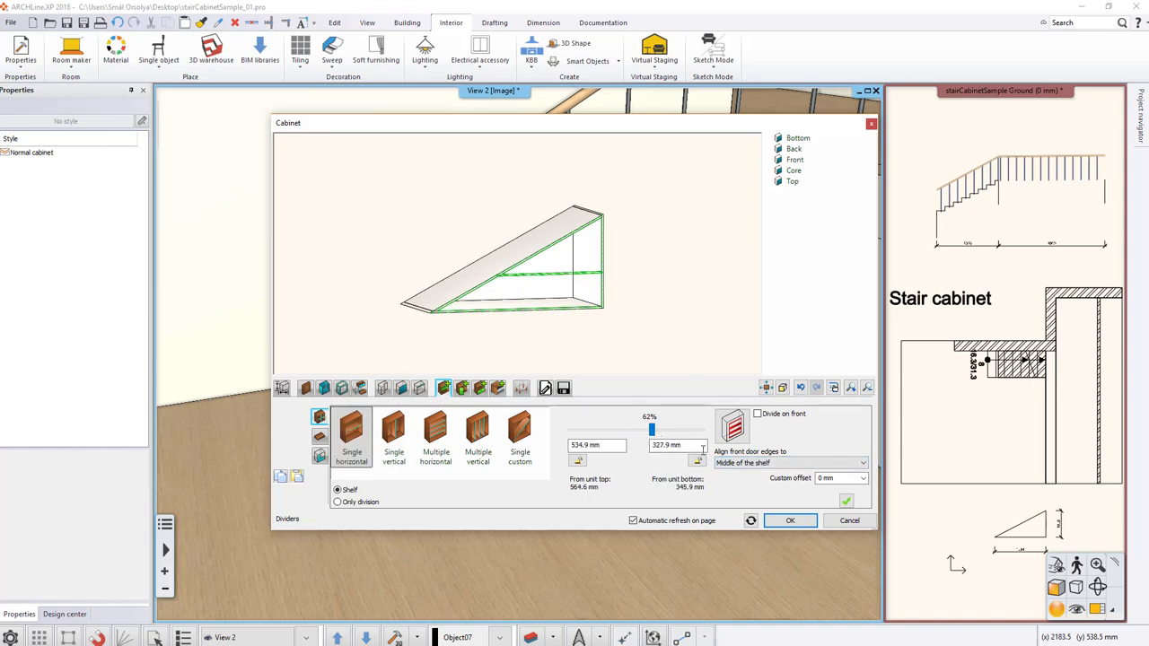
left_click(846, 501)
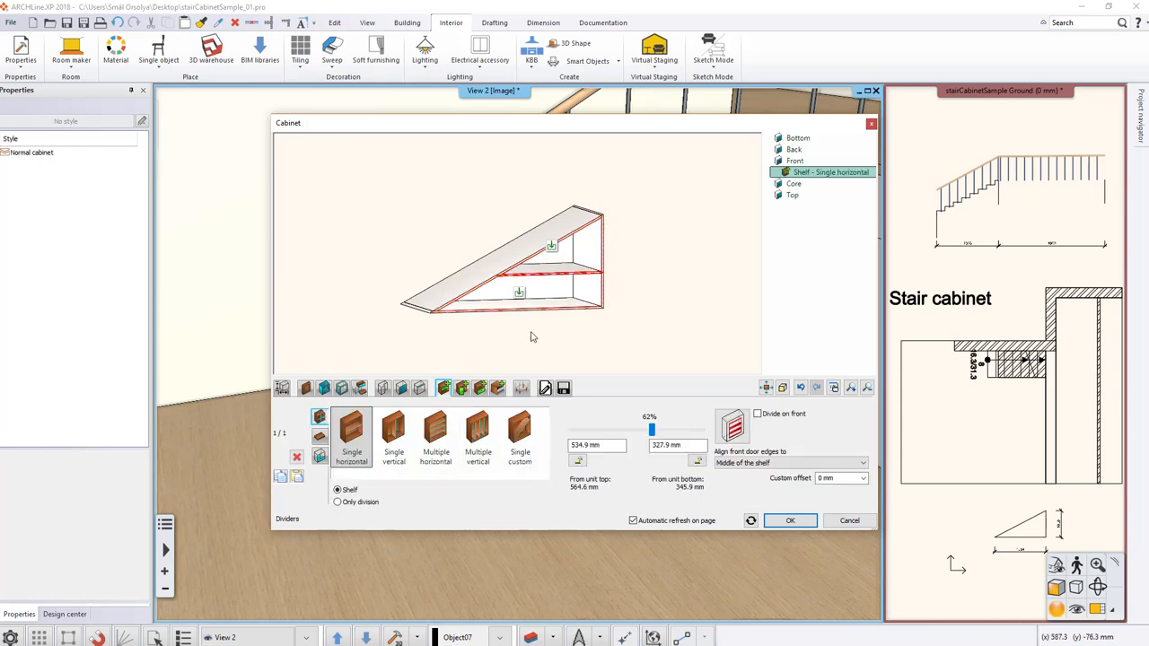
left_click(393, 433)
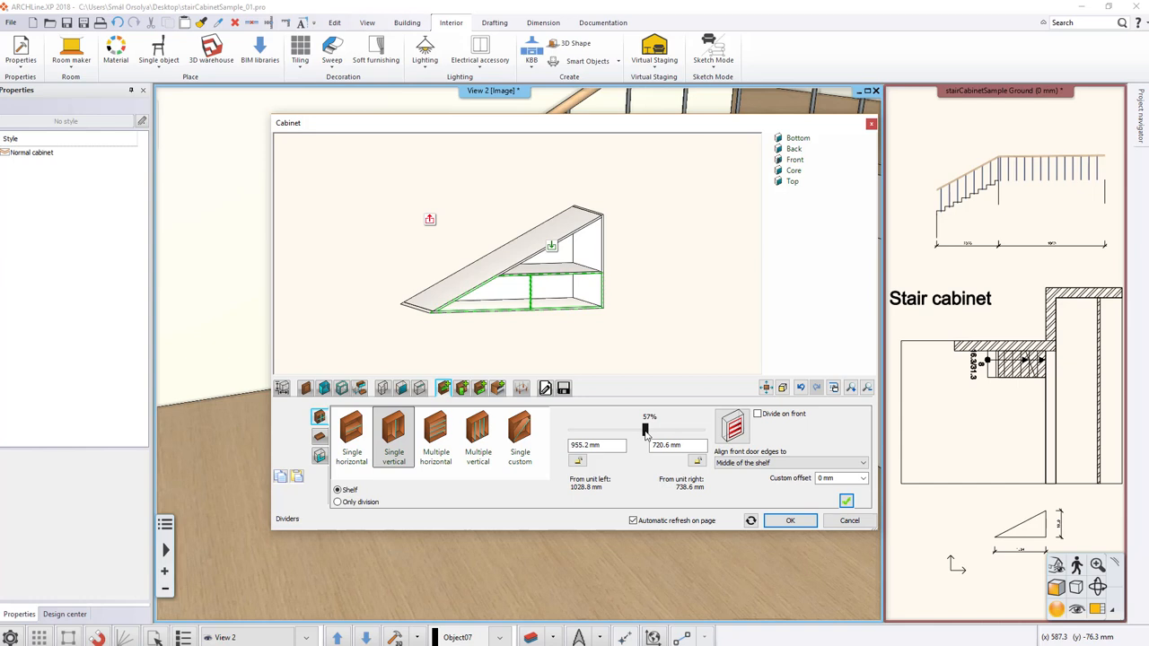
left_click(846, 500)
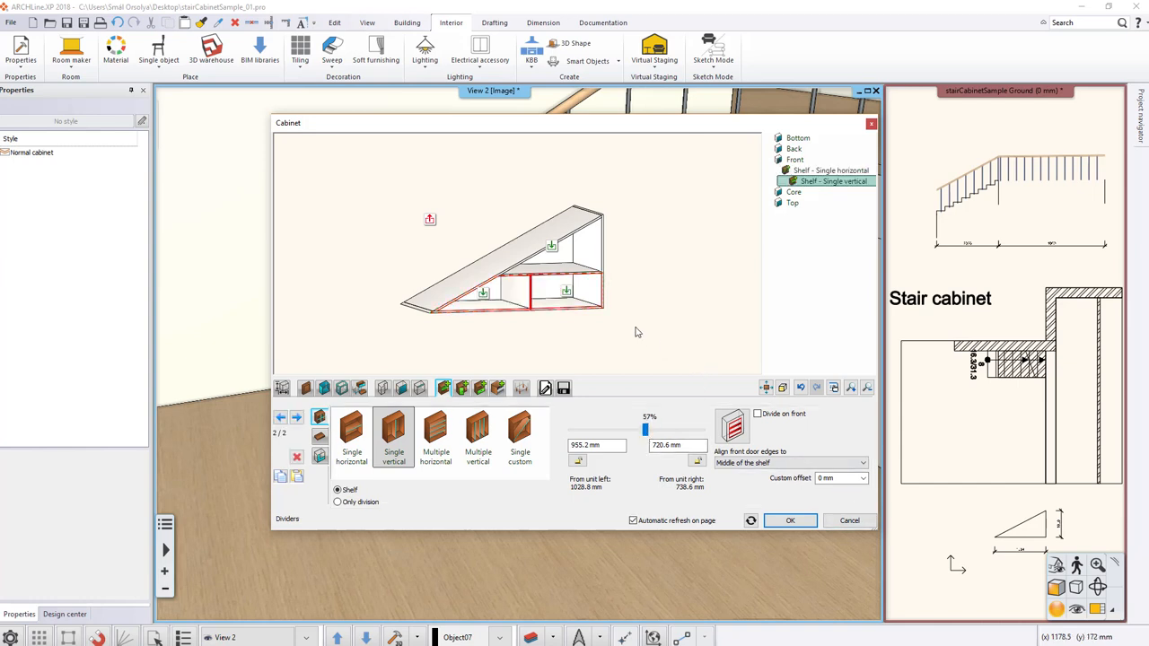
Step: Accept the cabinet design and place the cabinet on the floor in front of the stair
left_click_drag(530, 260, 653, 321)
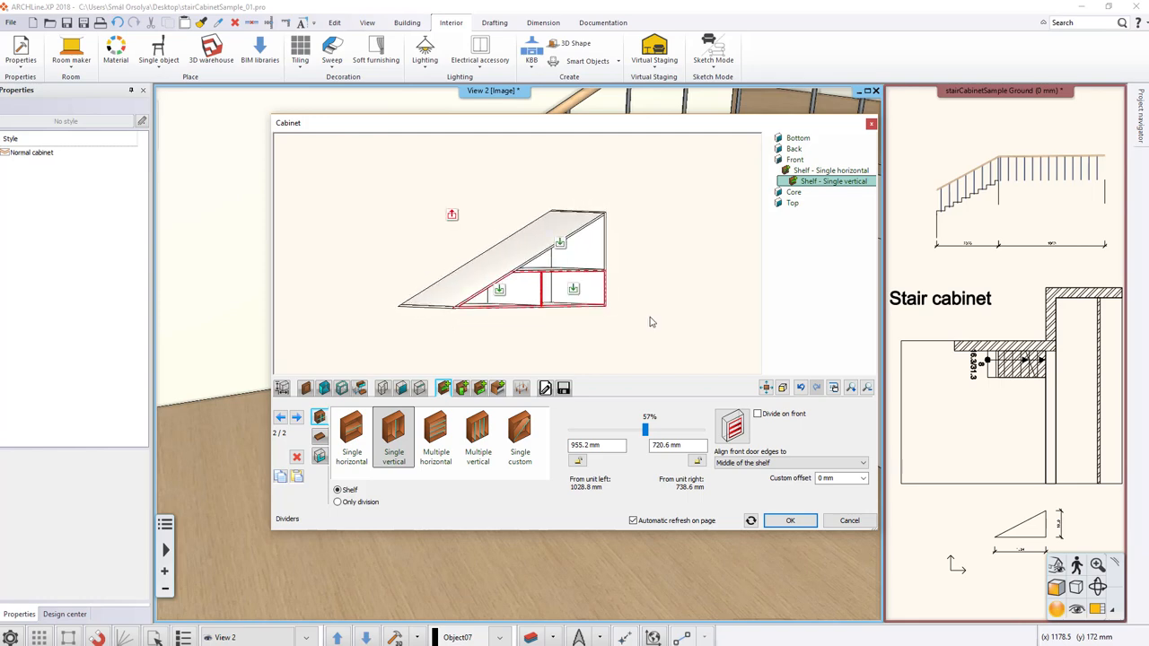
left_click(791, 521)
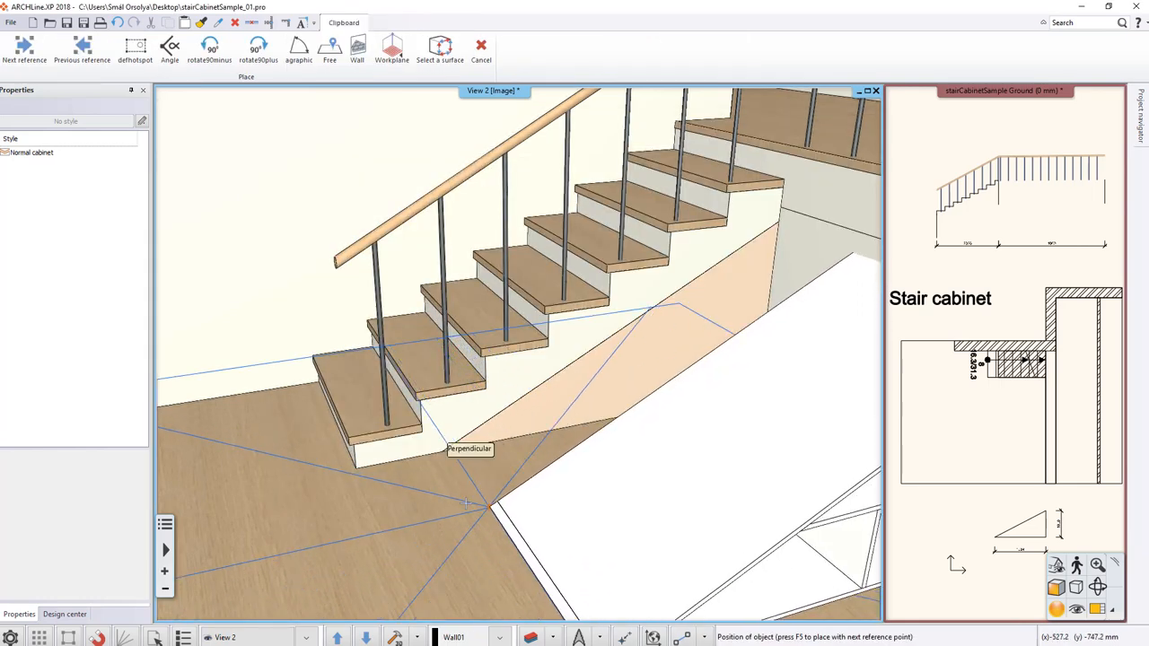
left_click(466, 504)
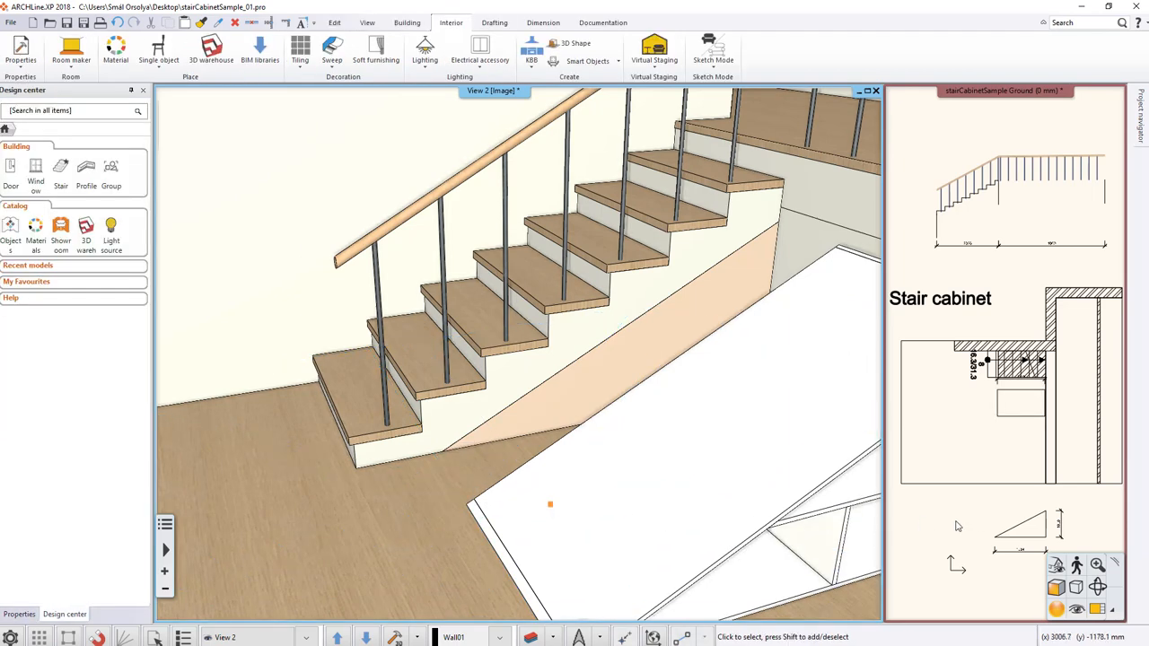
Step: Make the ground floor plan the main view and delete the 1000 mm thick wall under the stair
left_click(1097, 609)
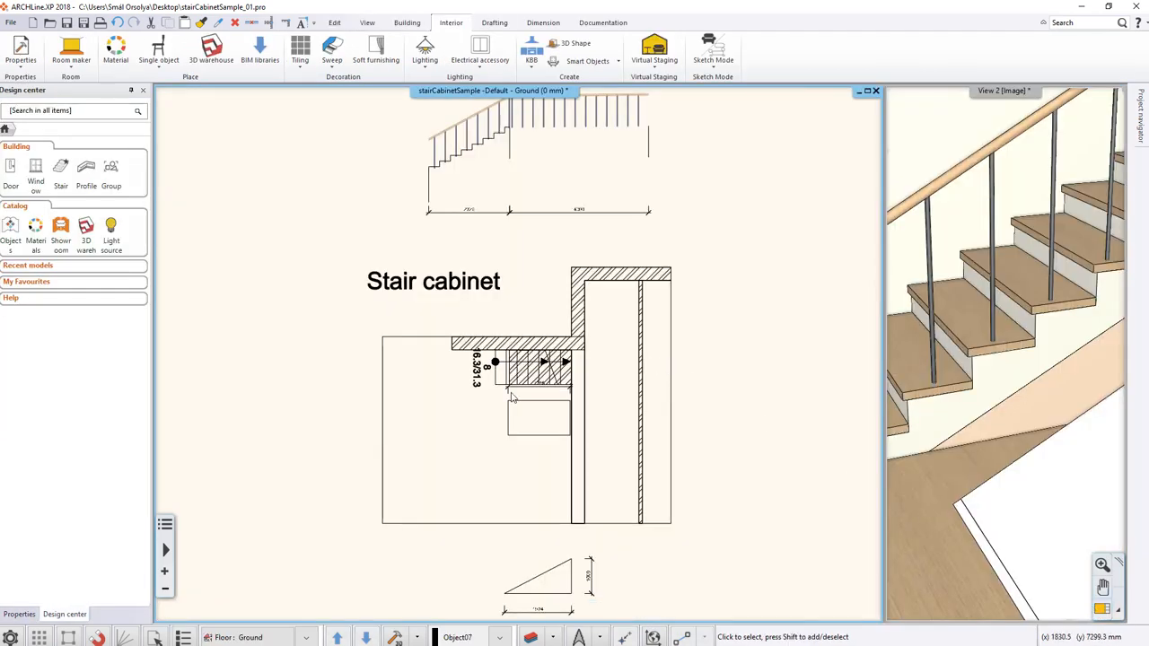
scroll(512, 398, "up", 5)
left_click(528, 333)
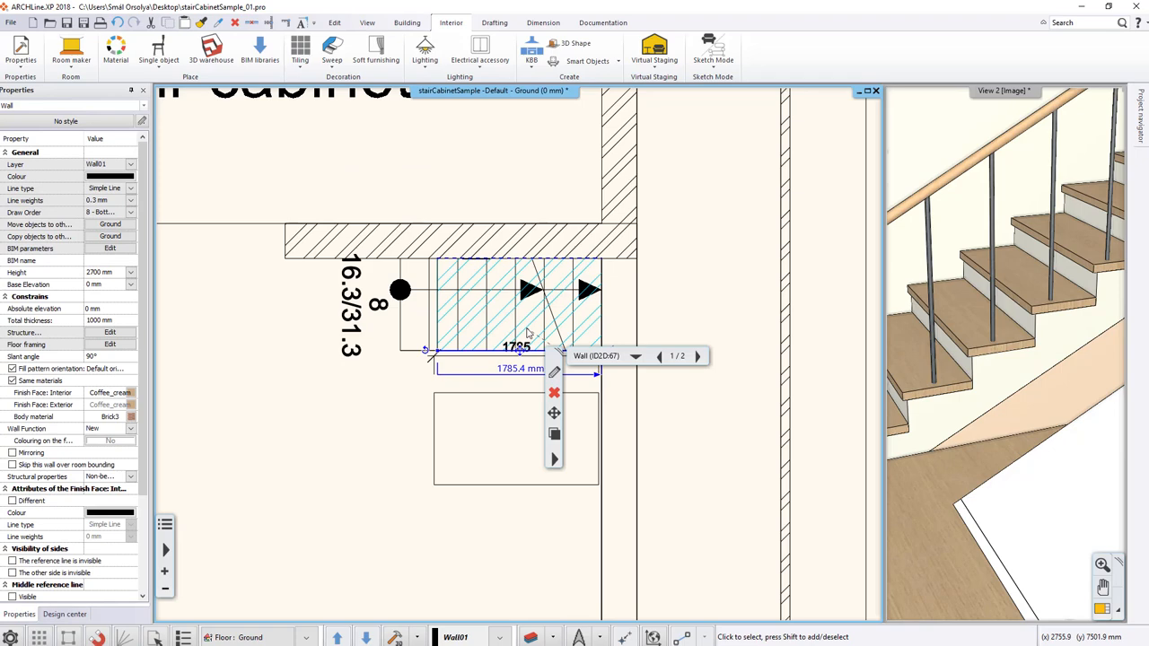
left_click(554, 393)
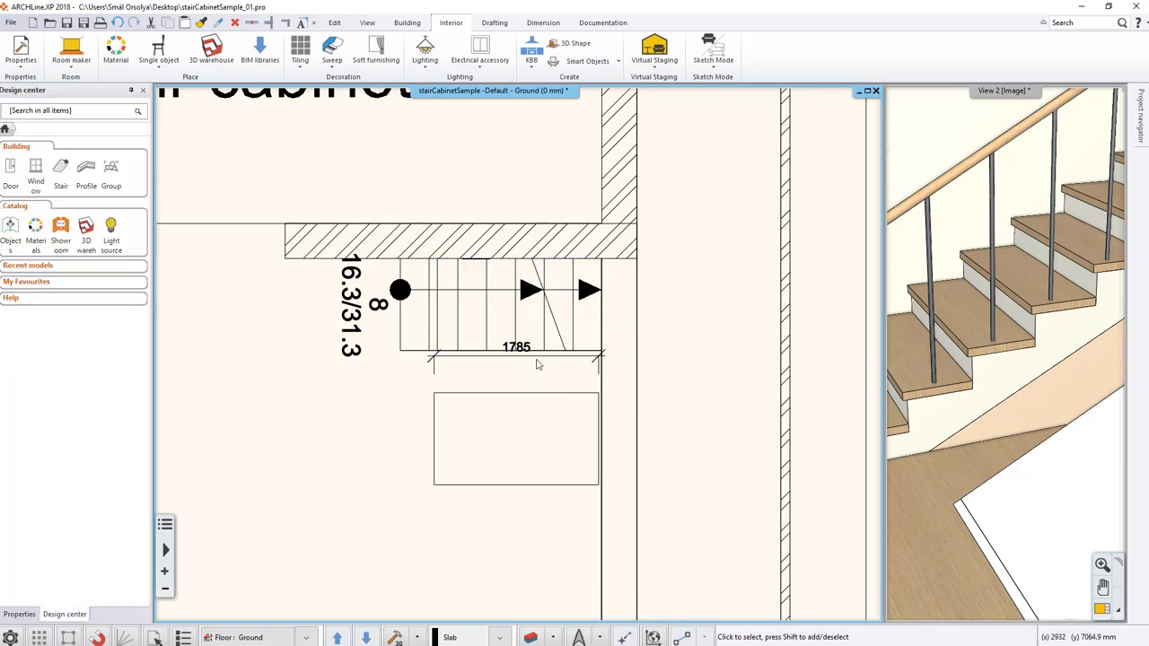
Step: Pick the obj_stair object among the overlapping elements under the stair and delete it
left_click(433, 334)
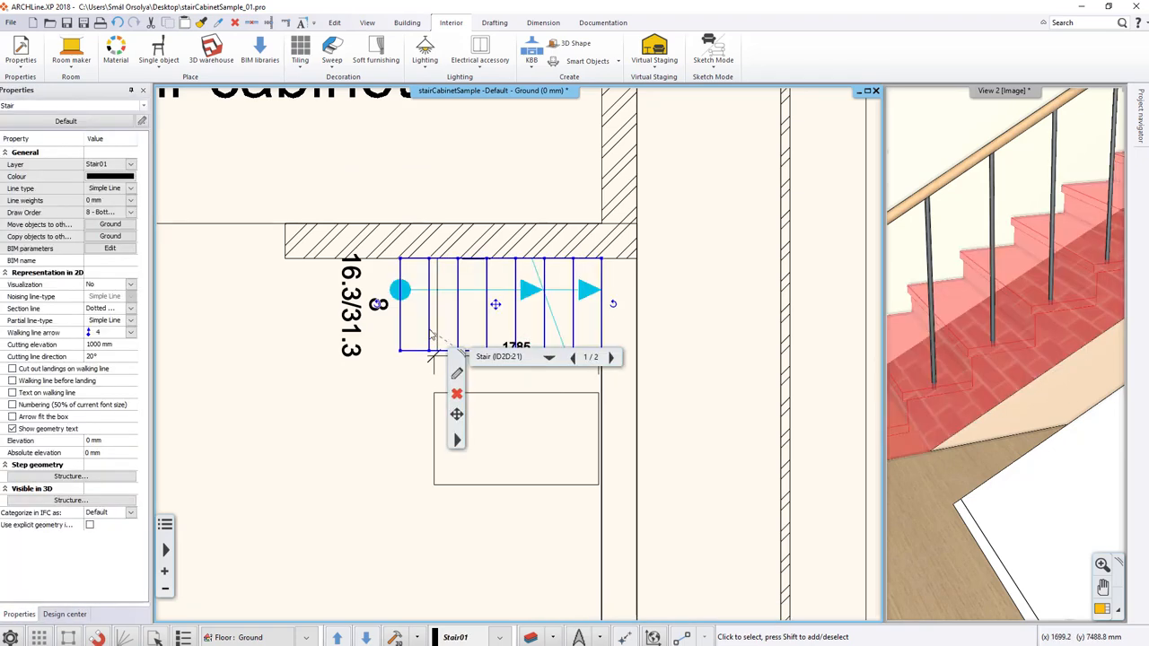
left_click(549, 356)
left_click(550, 391)
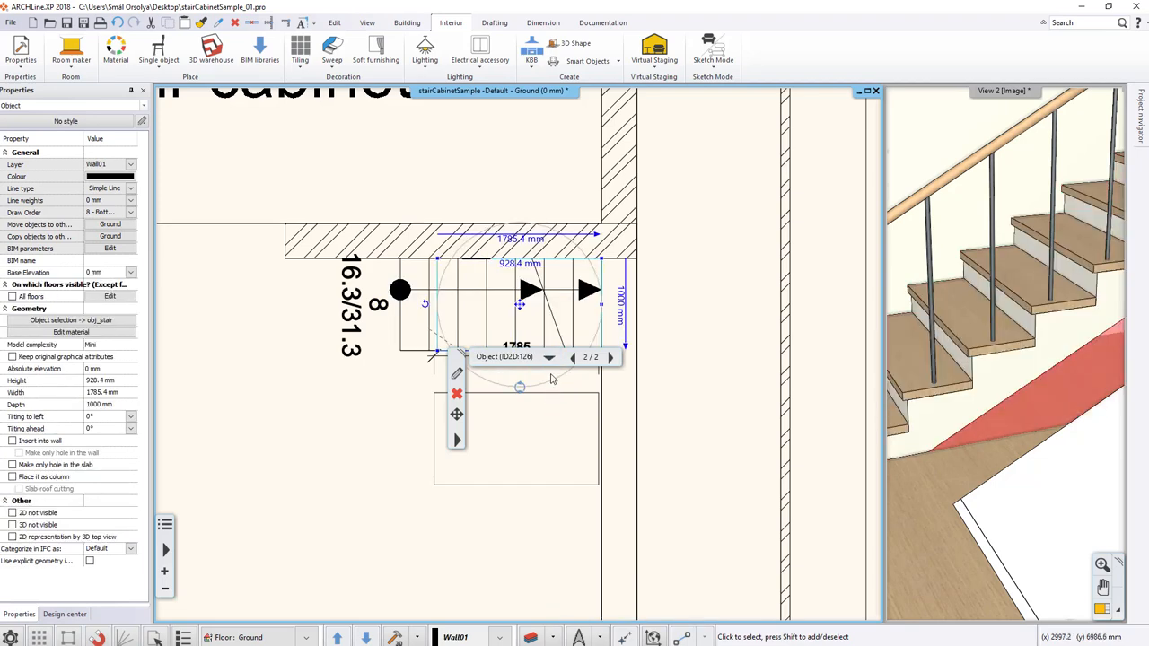
key("Escape")
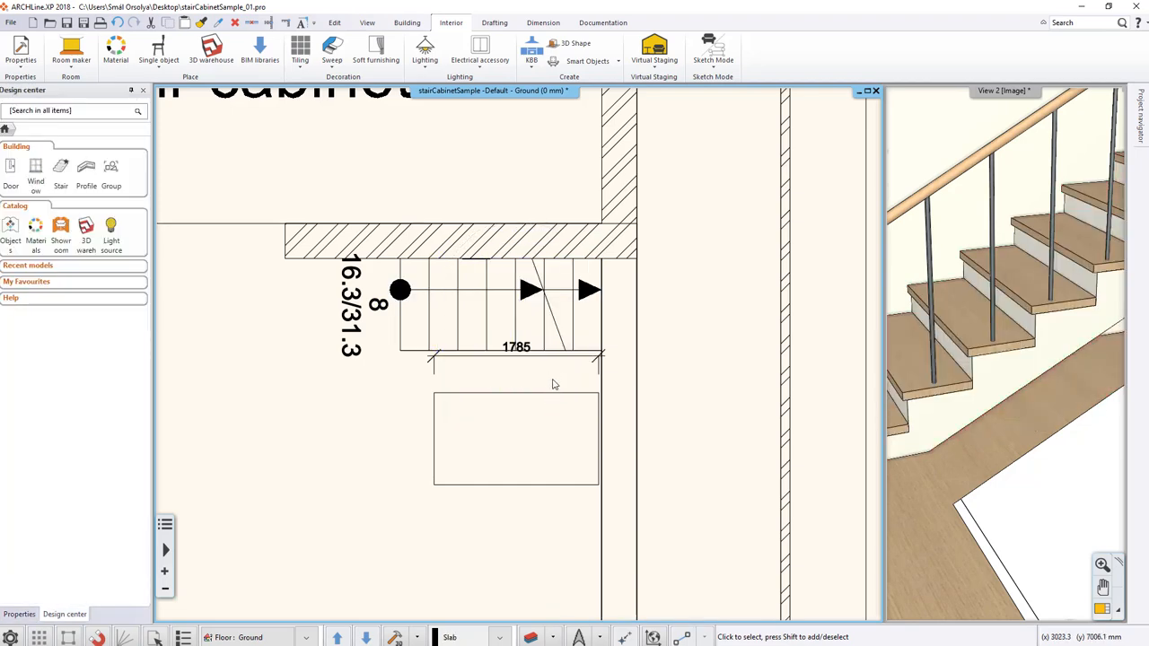
Step: Move the cabinet under the stair, snapping its back corner to the stair's corner where the wall meets the landing
left_click(521, 485)
scroll(521, 485, "up", 3)
mouse_move(652, 480)
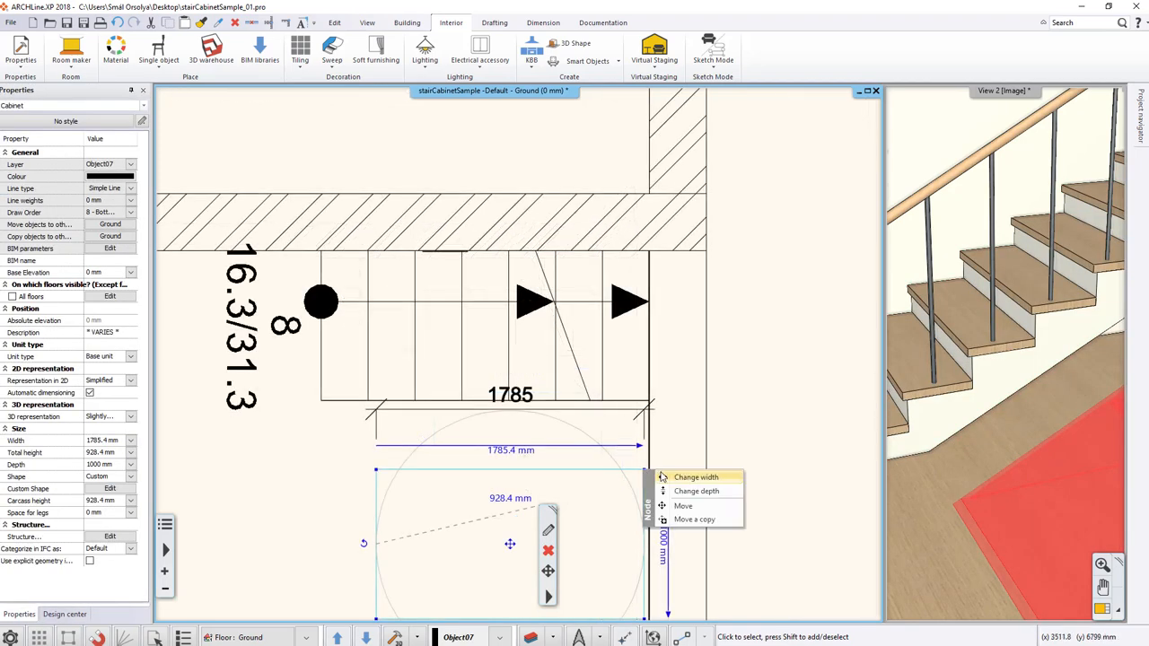
left_click(672, 505)
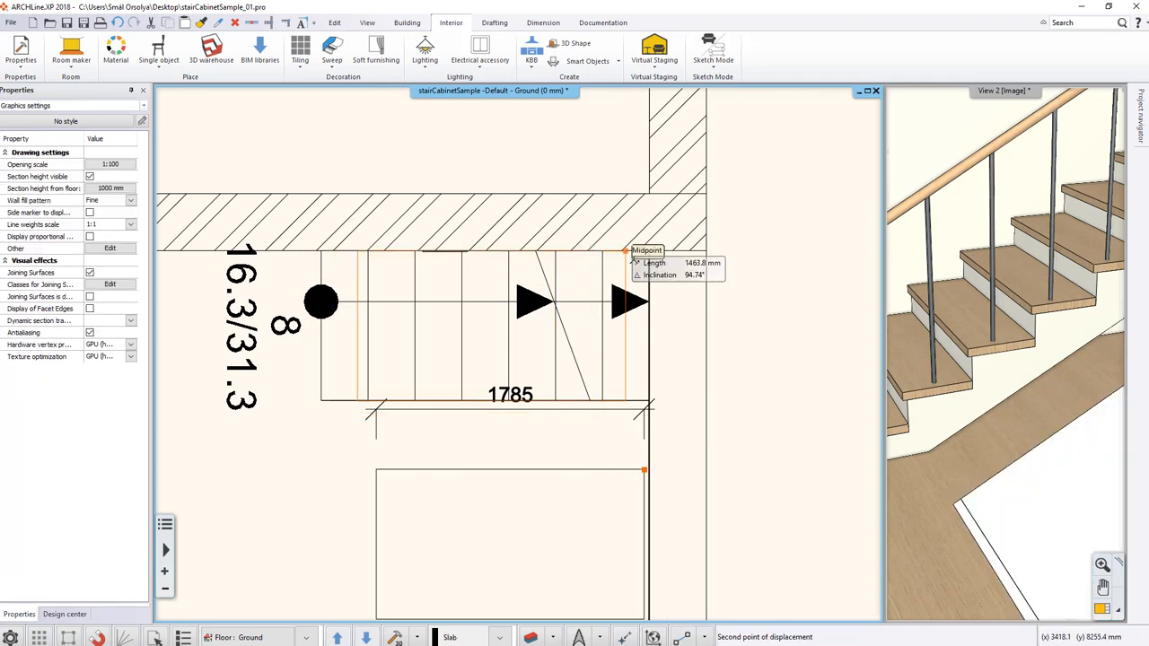
left_click(646, 254)
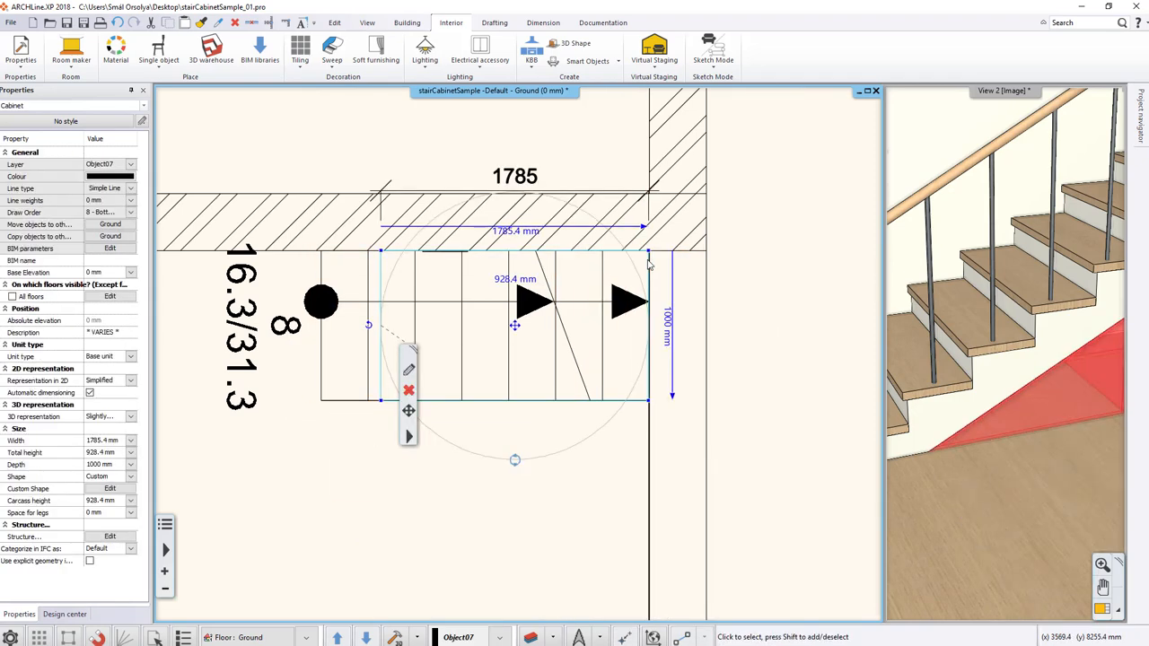
left_click(611, 457)
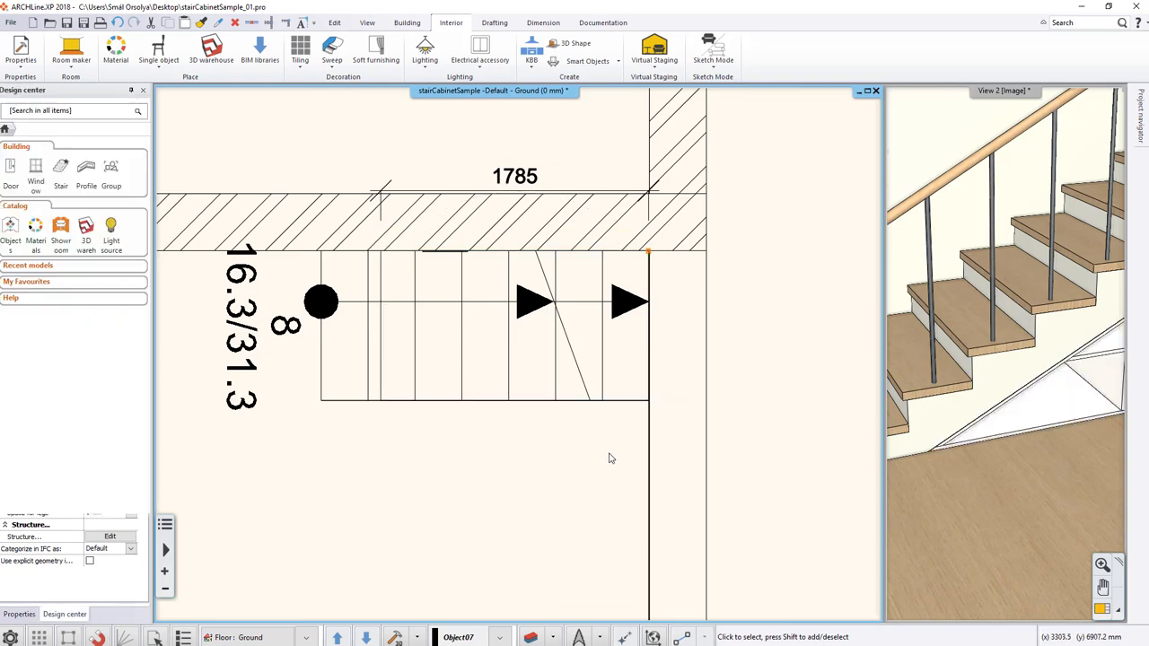
Step: Make the 3D view the main view and inspect how the cabinet fits under the stair
left_click(979, 458)
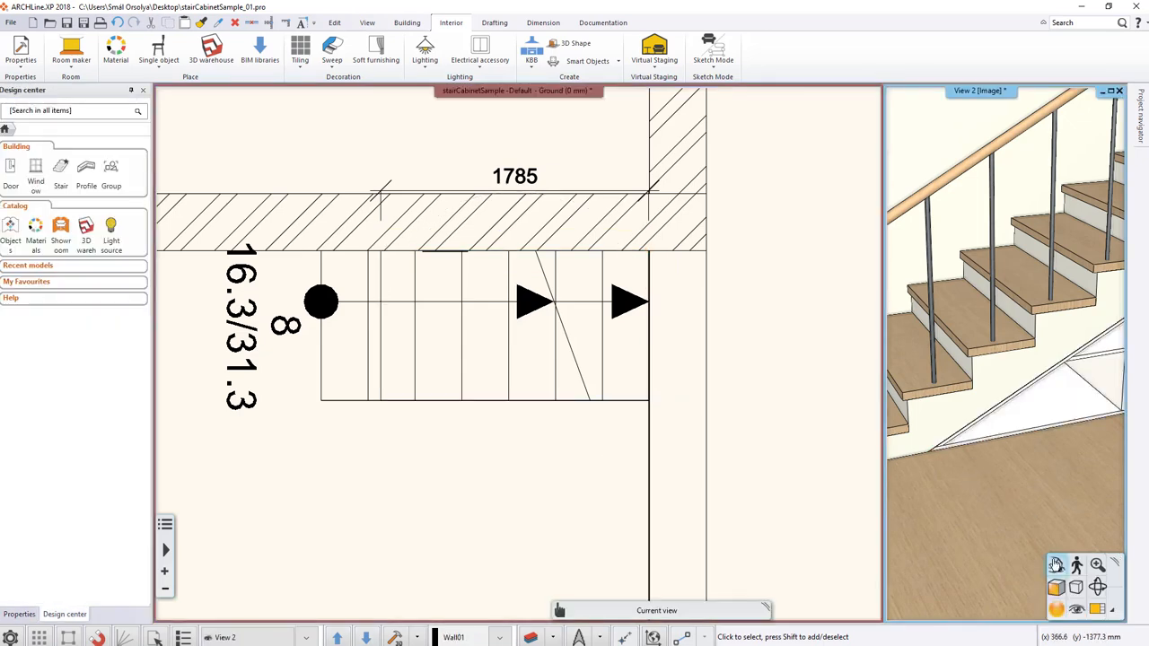
left_click(1097, 609)
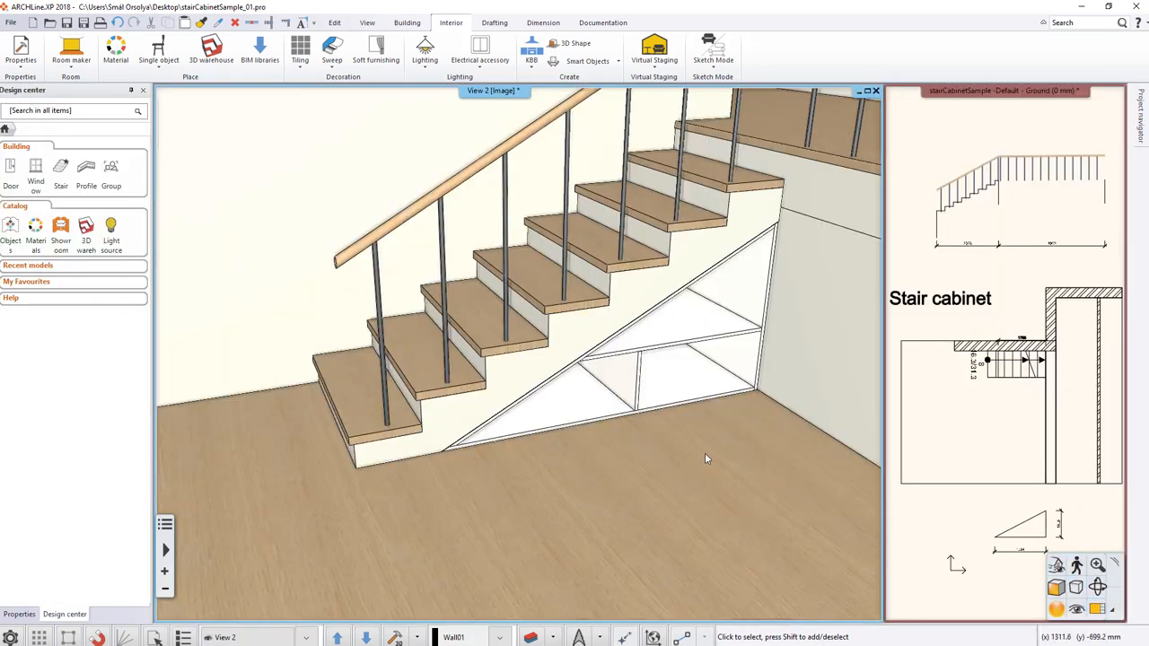
middle_click_drag(704, 452, 727, 372)
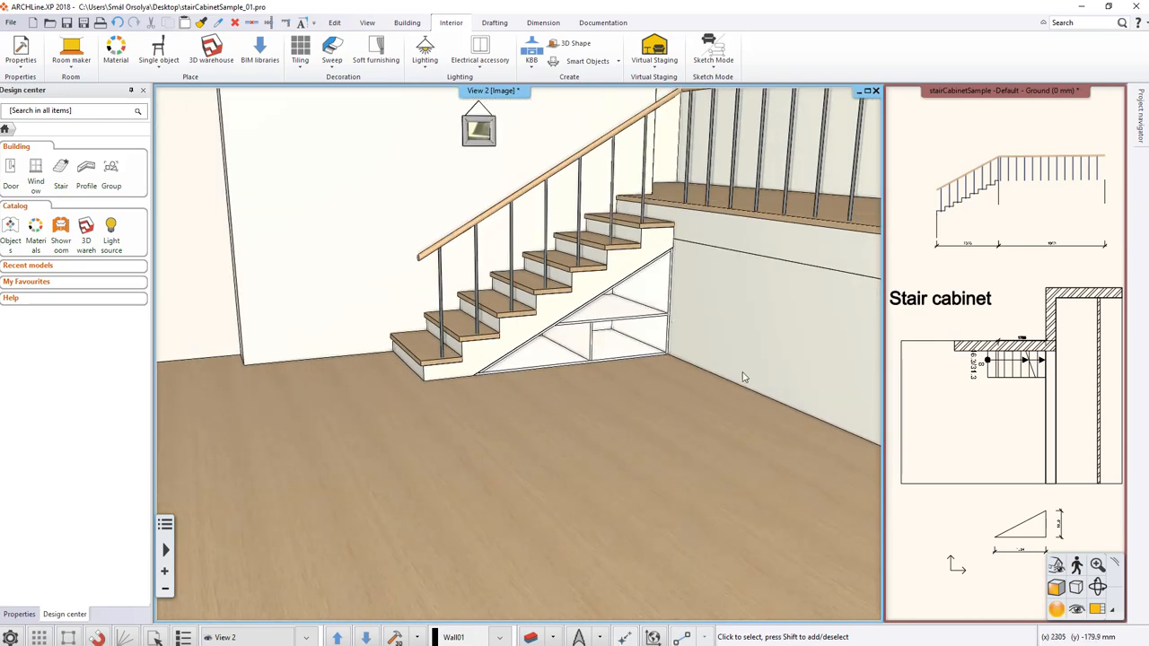